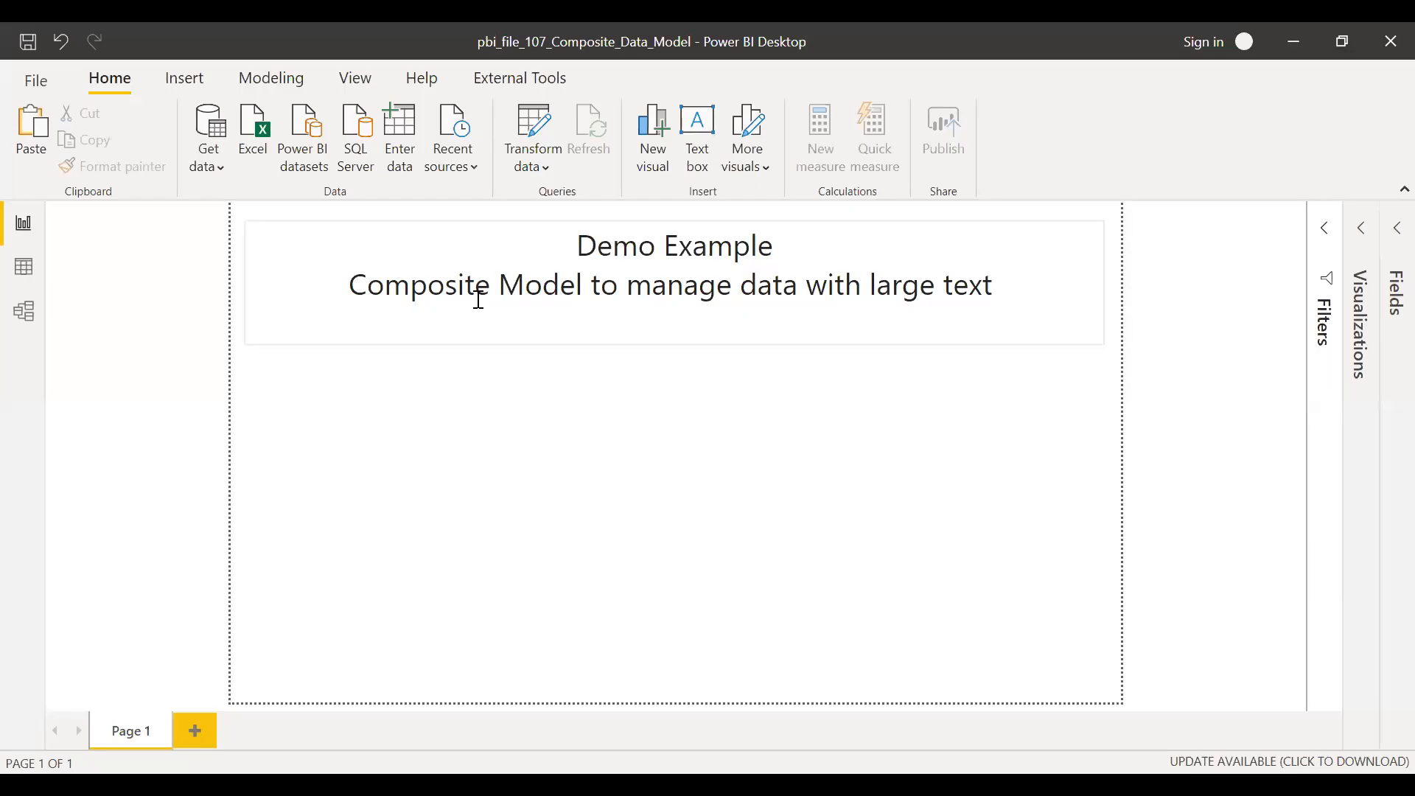
# Start a SQL Server database connection with server "." and database DEMO, using the Import connectivity mode
pyautogui.click(219, 173)
pyautogui.click(249, 348)
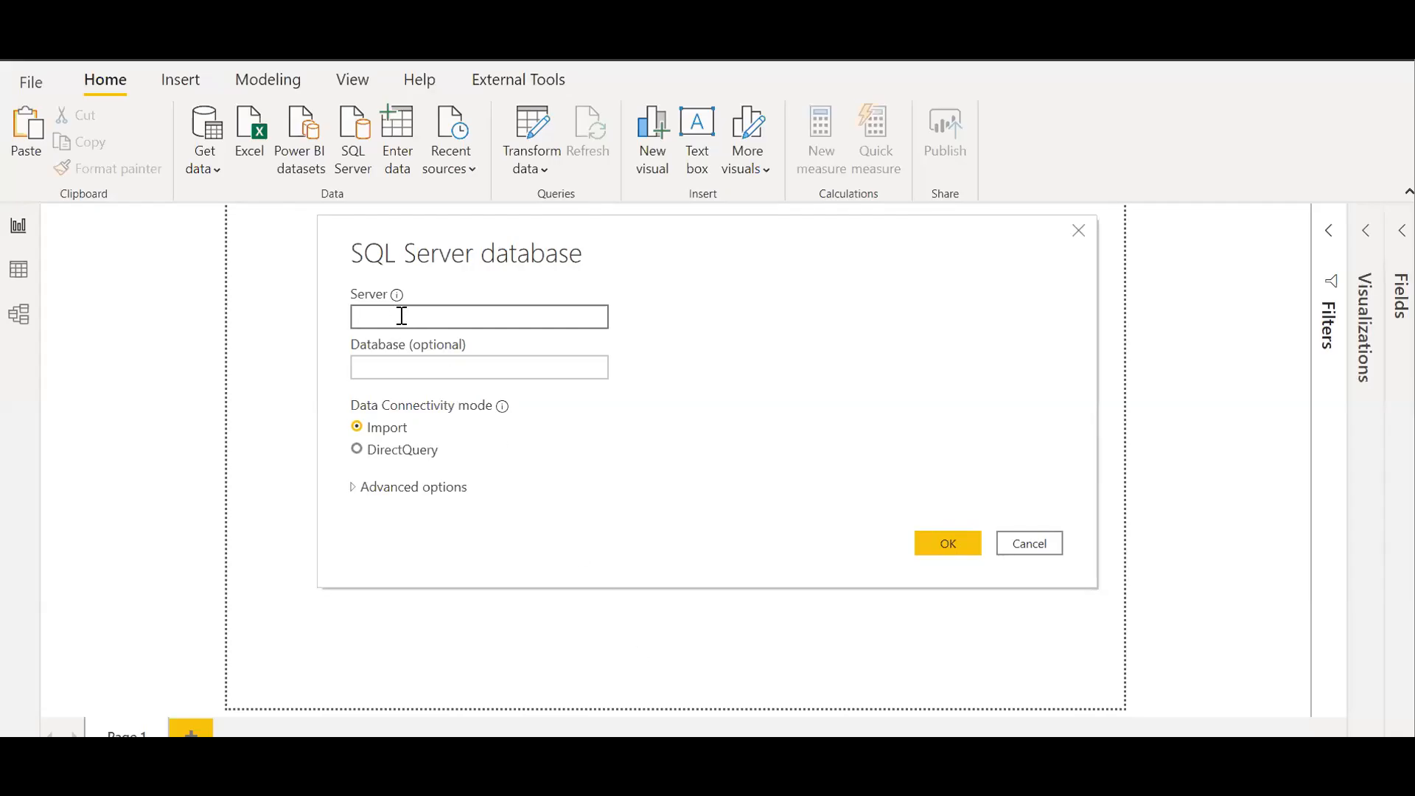
pyautogui.write('.')
pyautogui.click(411, 370)
pyautogui.write('DEMO')
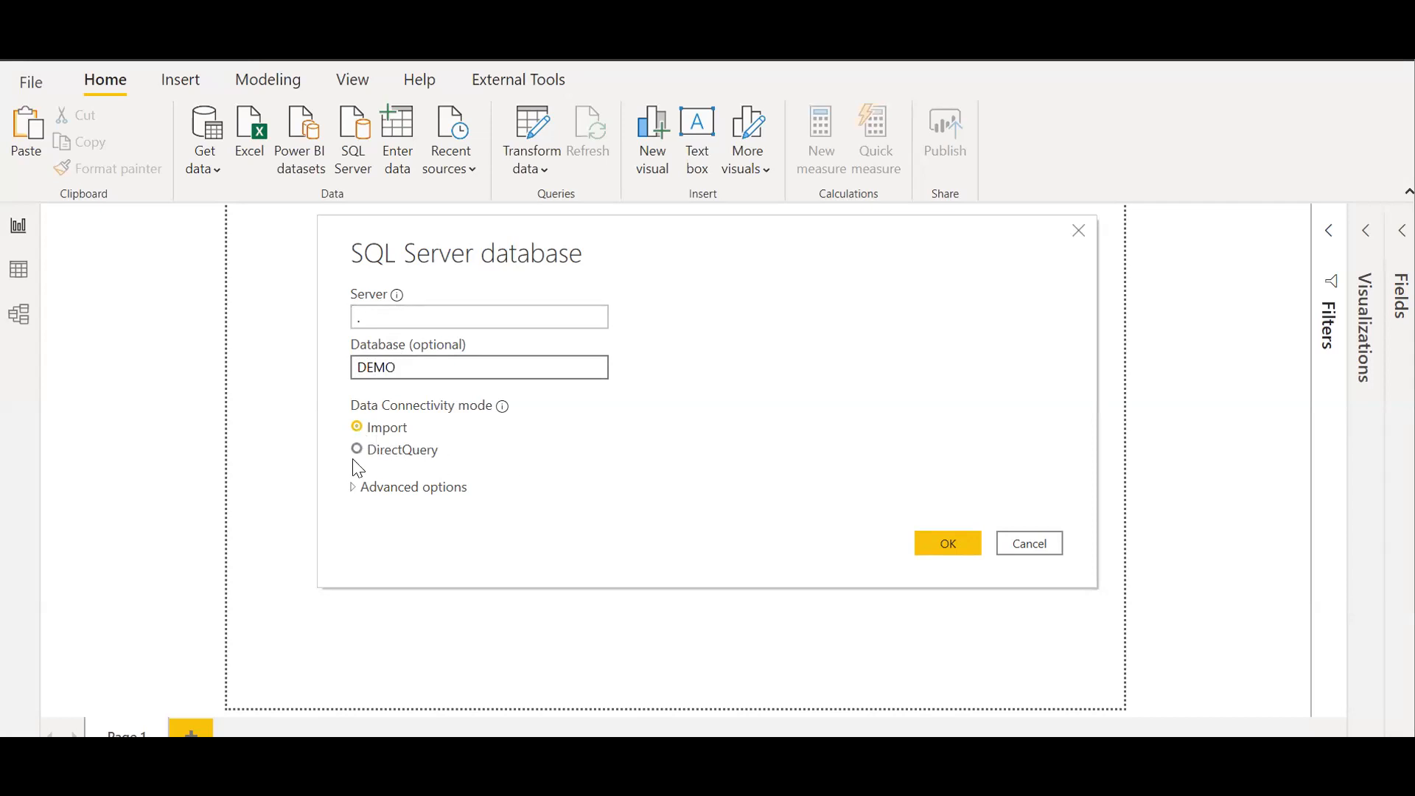
# Enter a SQL statement selecting Order_ID, Quantity, ProductName, Product_Description, Customer_comments and Total from [Demo].[dbo].[OrderDetails] in the advanced options
pyautogui.click(354, 487)
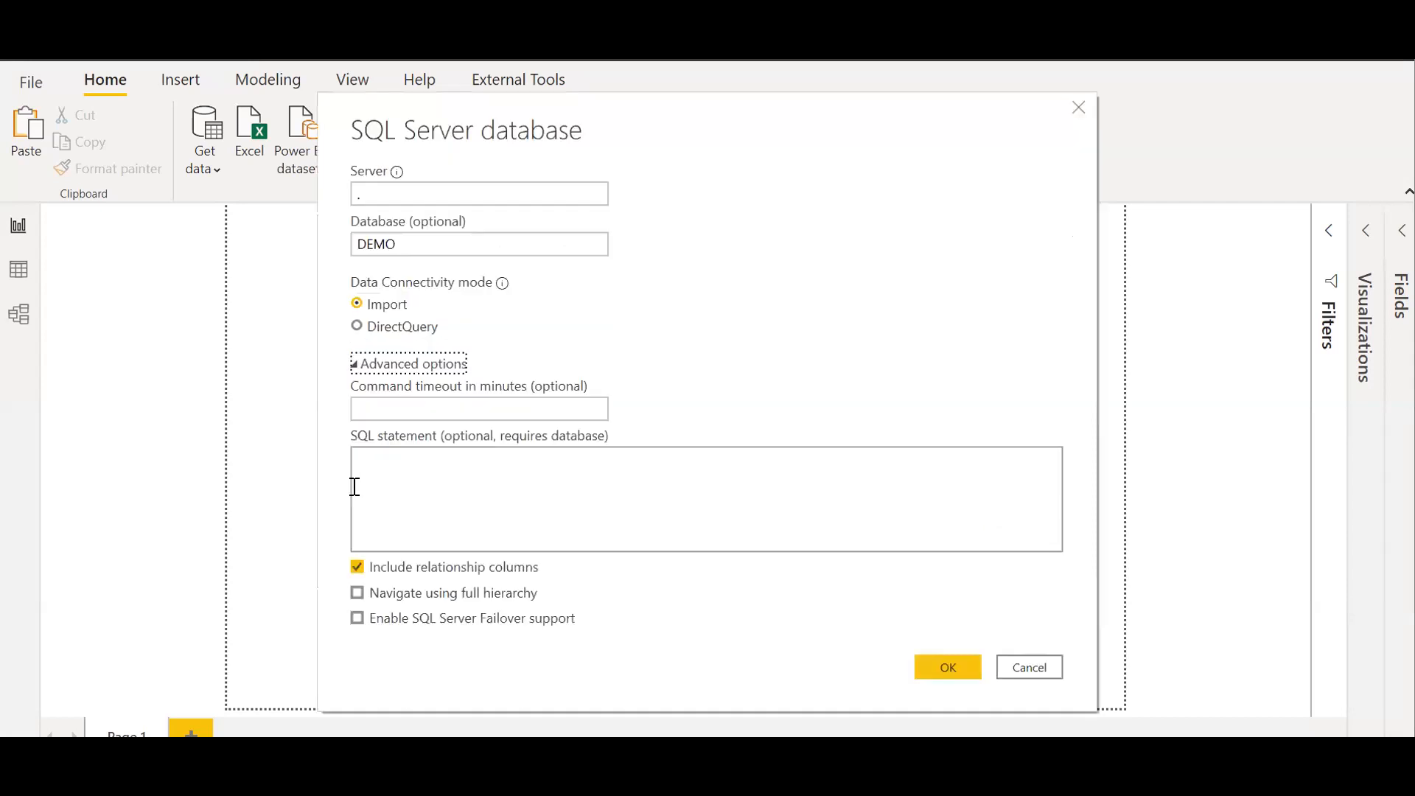
pyautogui.click(433, 479)
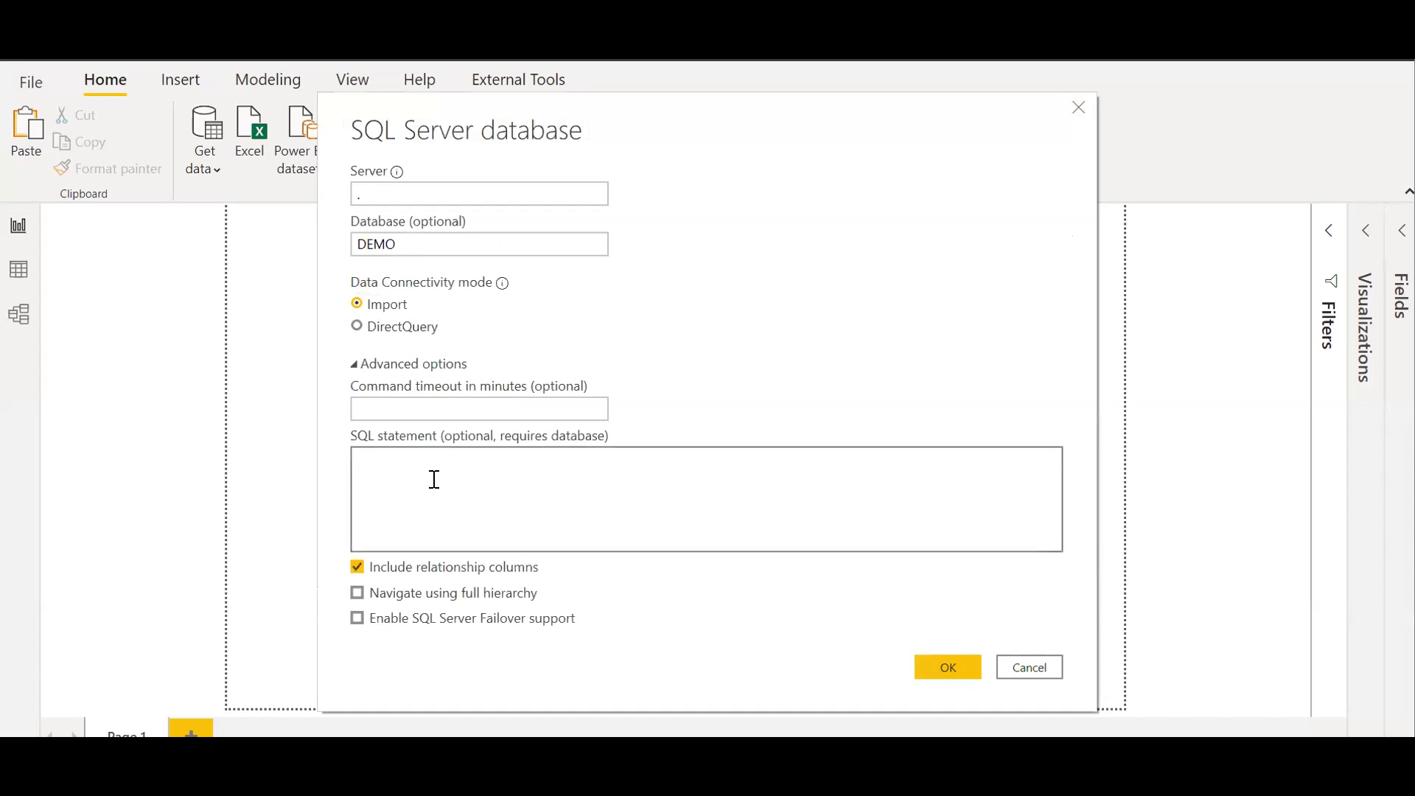
pyautogui.write('SELECT [Order_ID]       ,[Quantity]       ,[ProductName]       ,[Product_Description]       ,[Customer_comments]       ,[Total]   FROM [Demo].[dbo].[OrderDetails]')
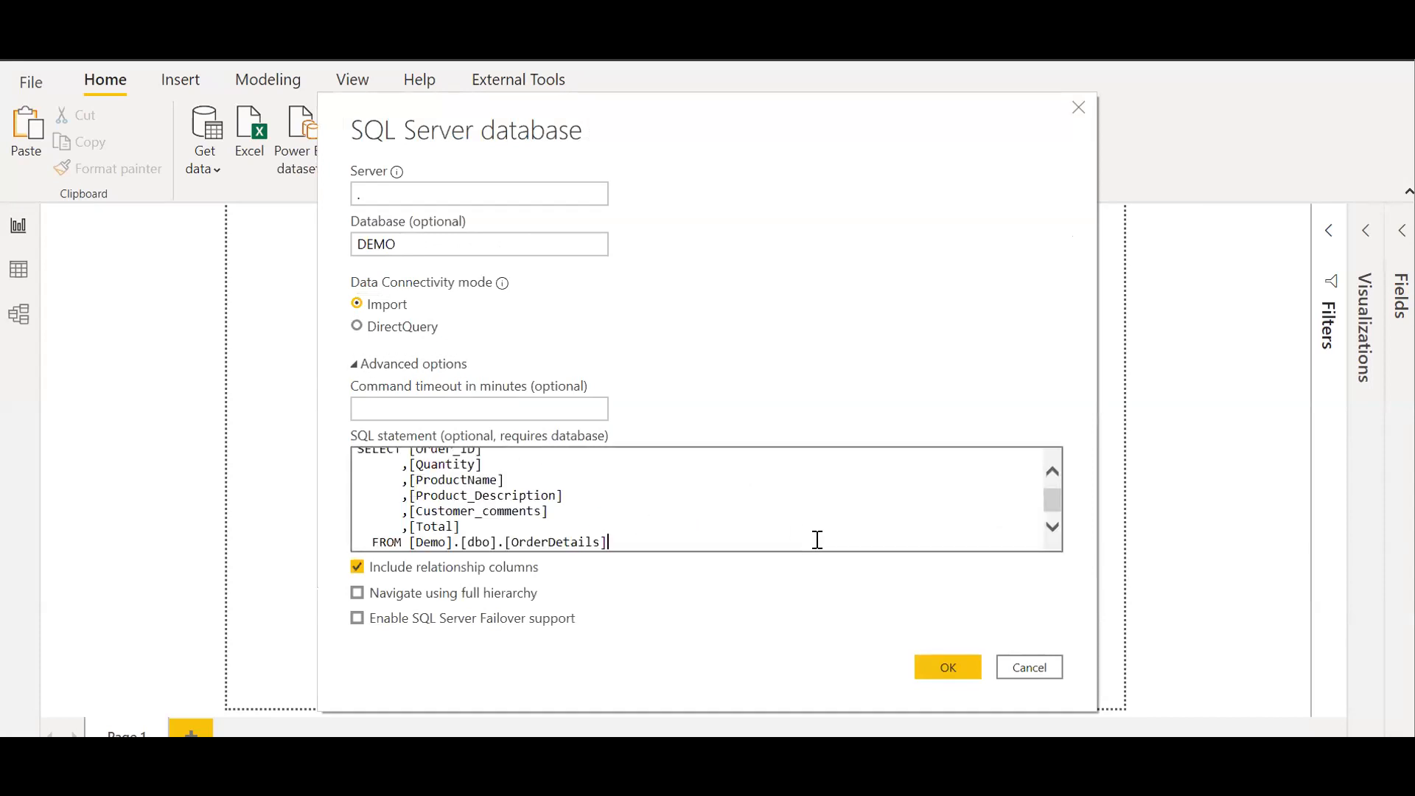
# Remove the Customer_comments column from the SQL statement and load the query's data into the model
pyautogui.click(1054, 471)
pyautogui.moveTo(1056, 501); pyautogui.dragTo(1049, 510)
pyautogui.click(1054, 468)
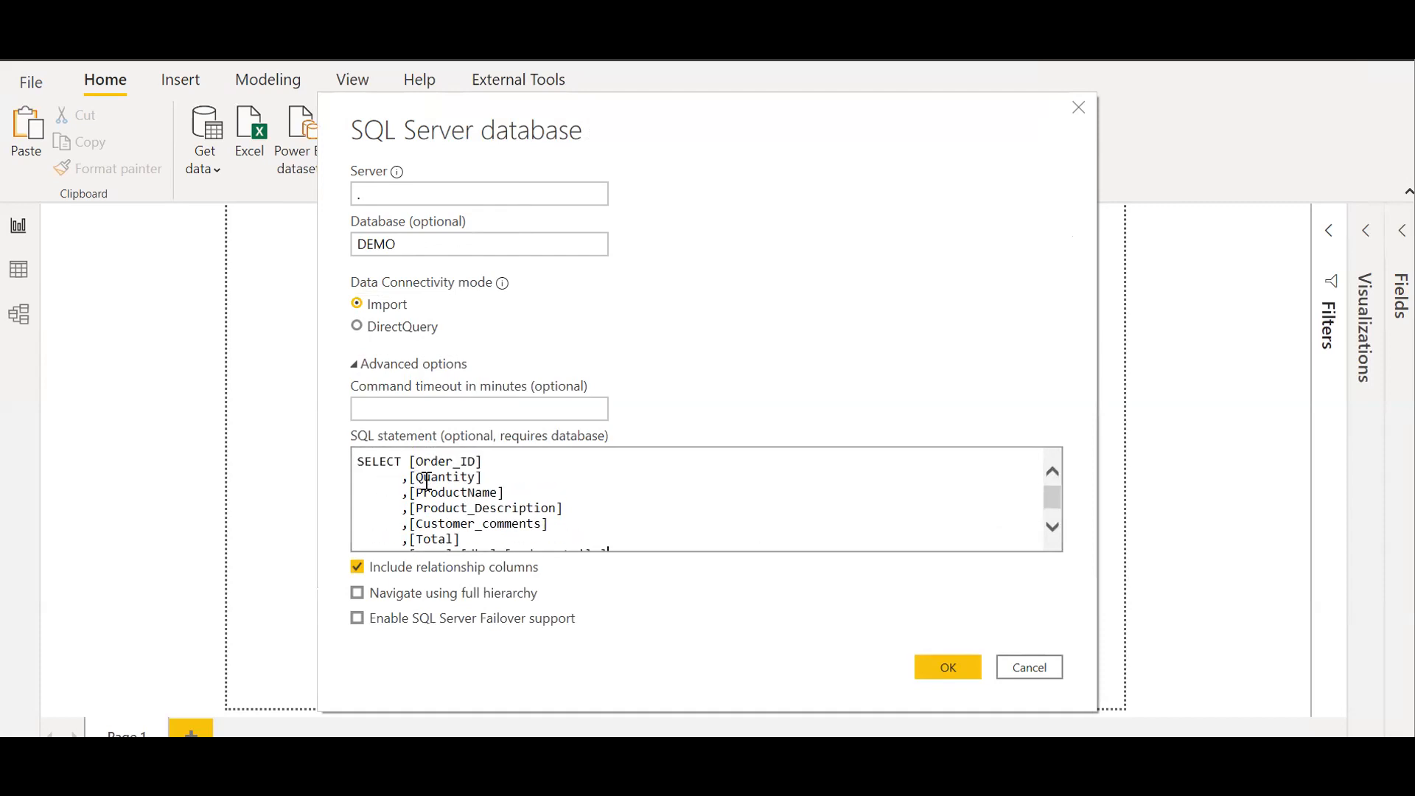
pyautogui.click(1044, 526)
pyautogui.moveTo(548, 510); pyautogui.dragTo(353, 518)
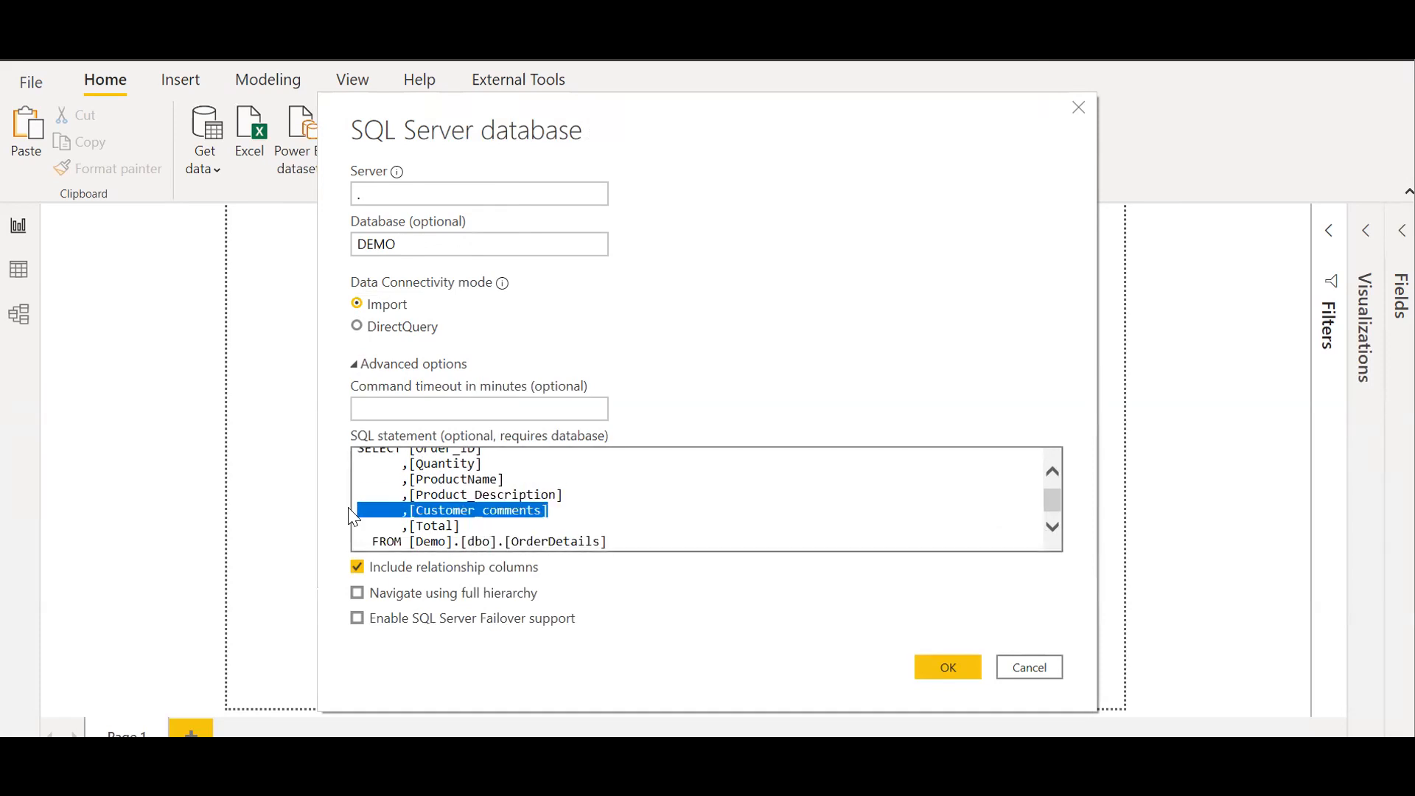
pyautogui.press('BackSpace')
pyautogui.press('BackSpace')
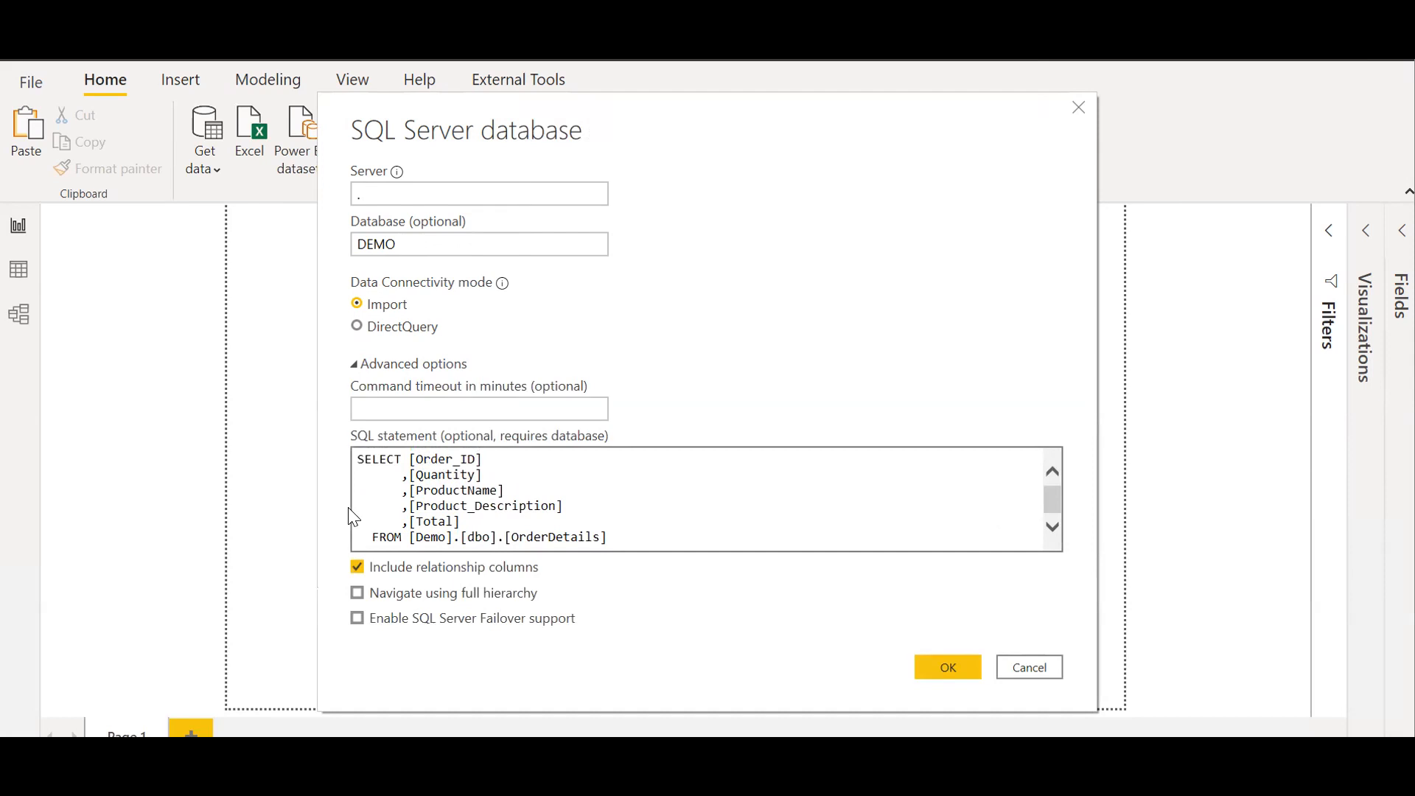
pyautogui.click(948, 667)
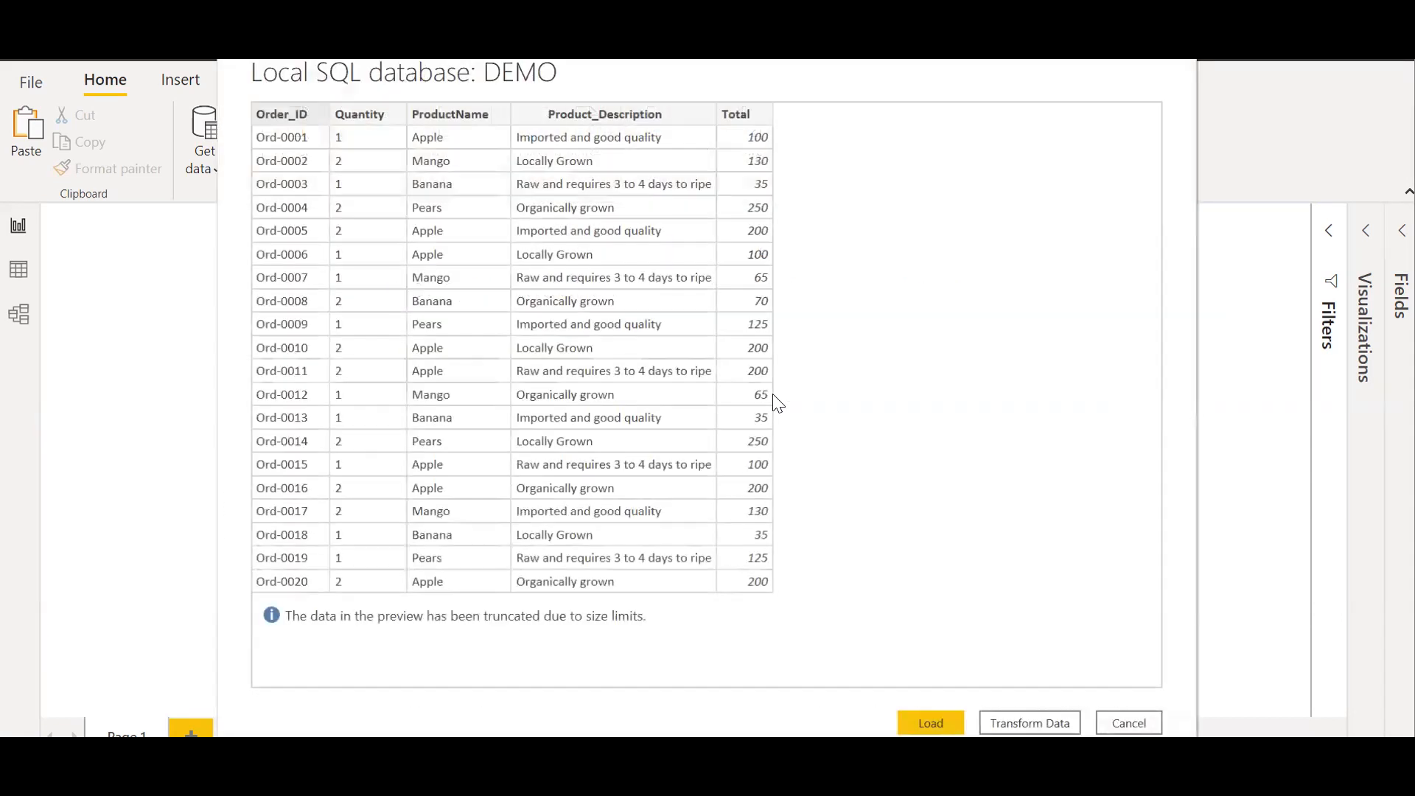
pyautogui.click(935, 715)
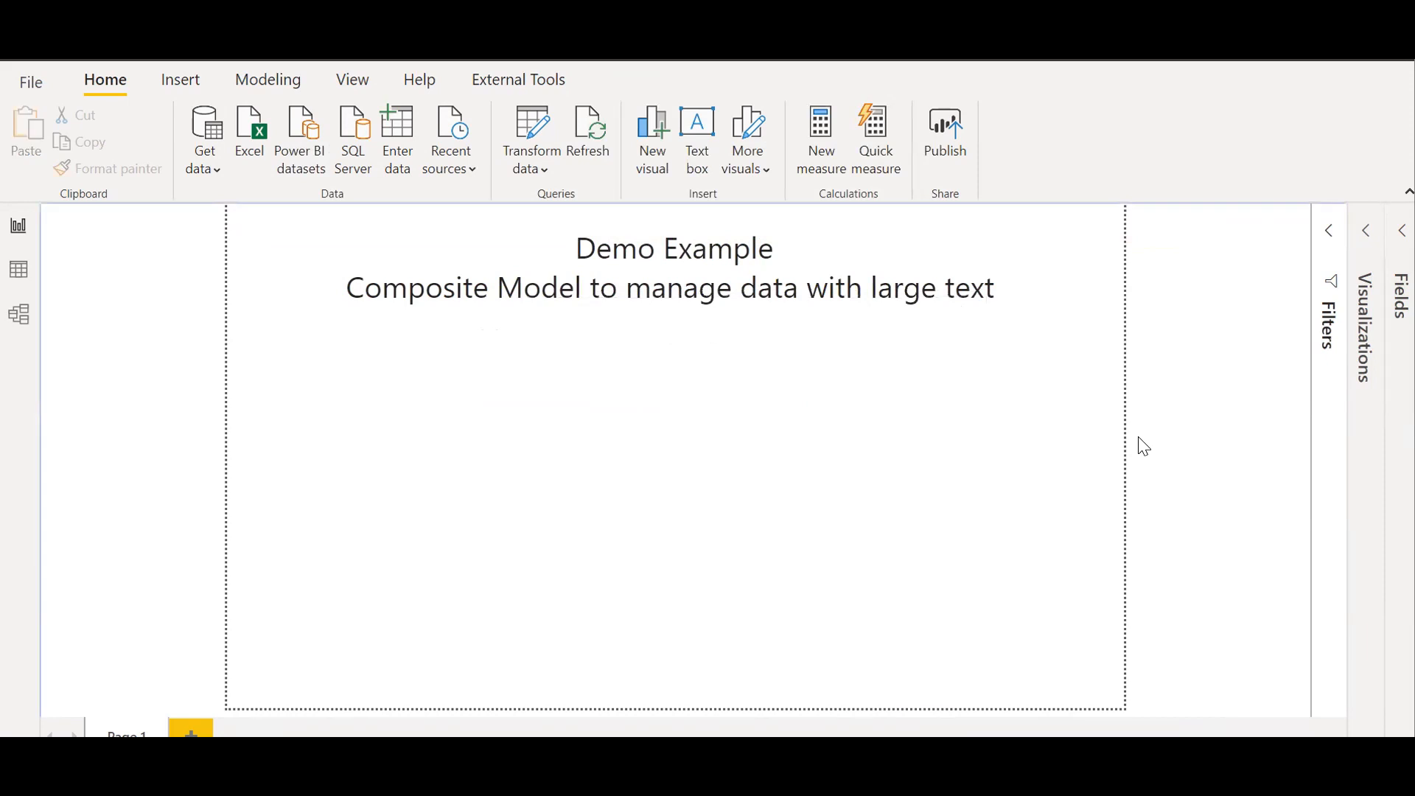
# Show the loaded table's data and rename the table Query1 as tbl_Import
pyautogui.click(22, 269)
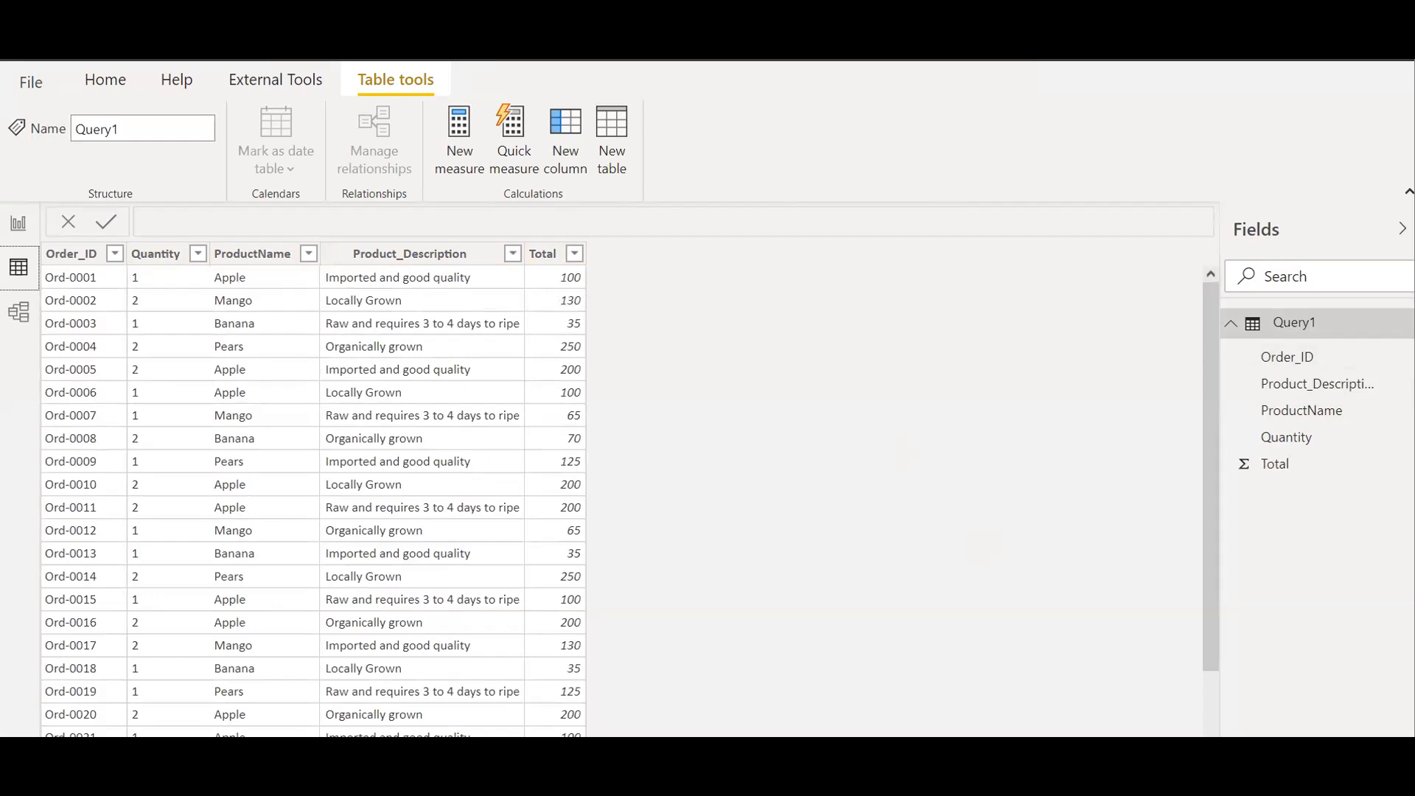
pyautogui.rightClick(1297, 330)
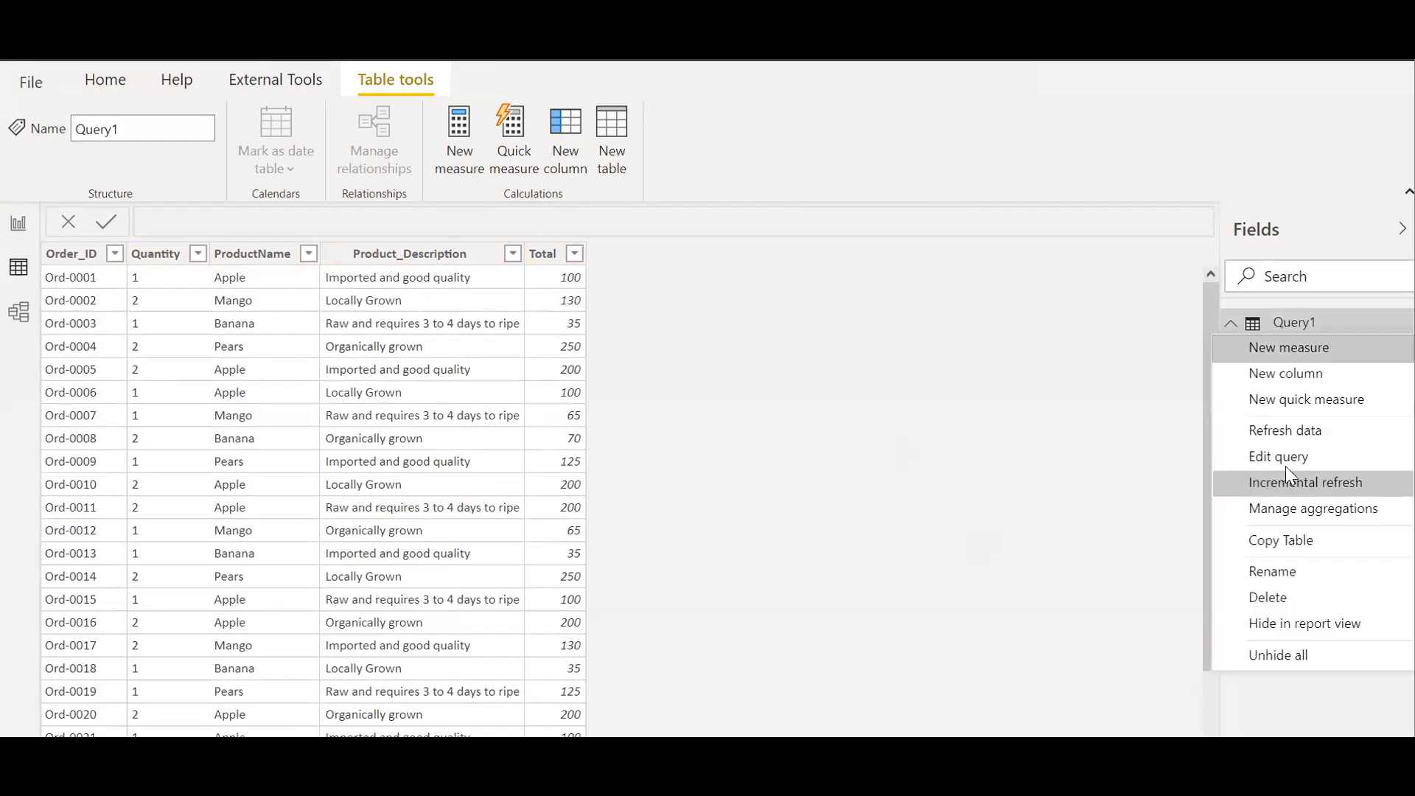
pyautogui.click(1275, 573)
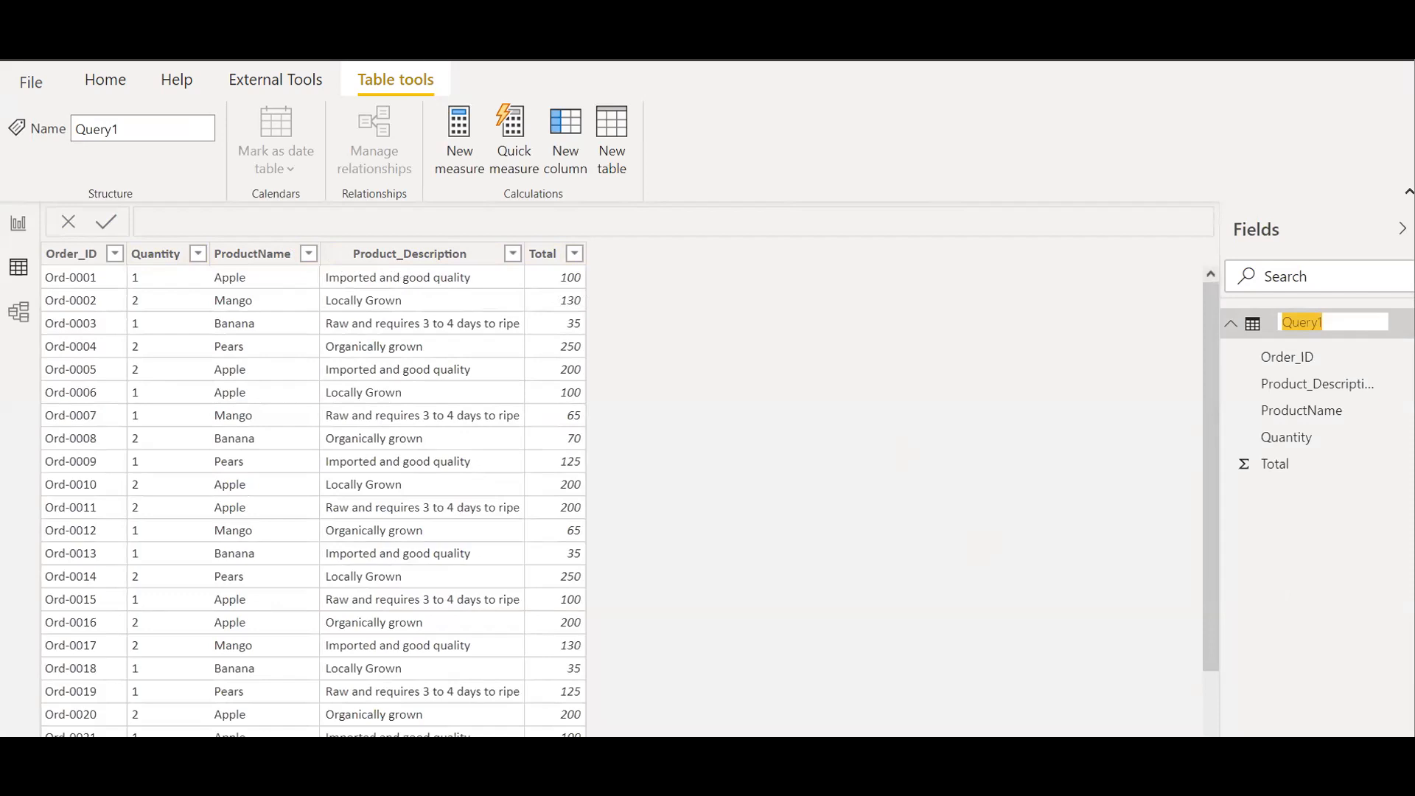
pyautogui.write('T')
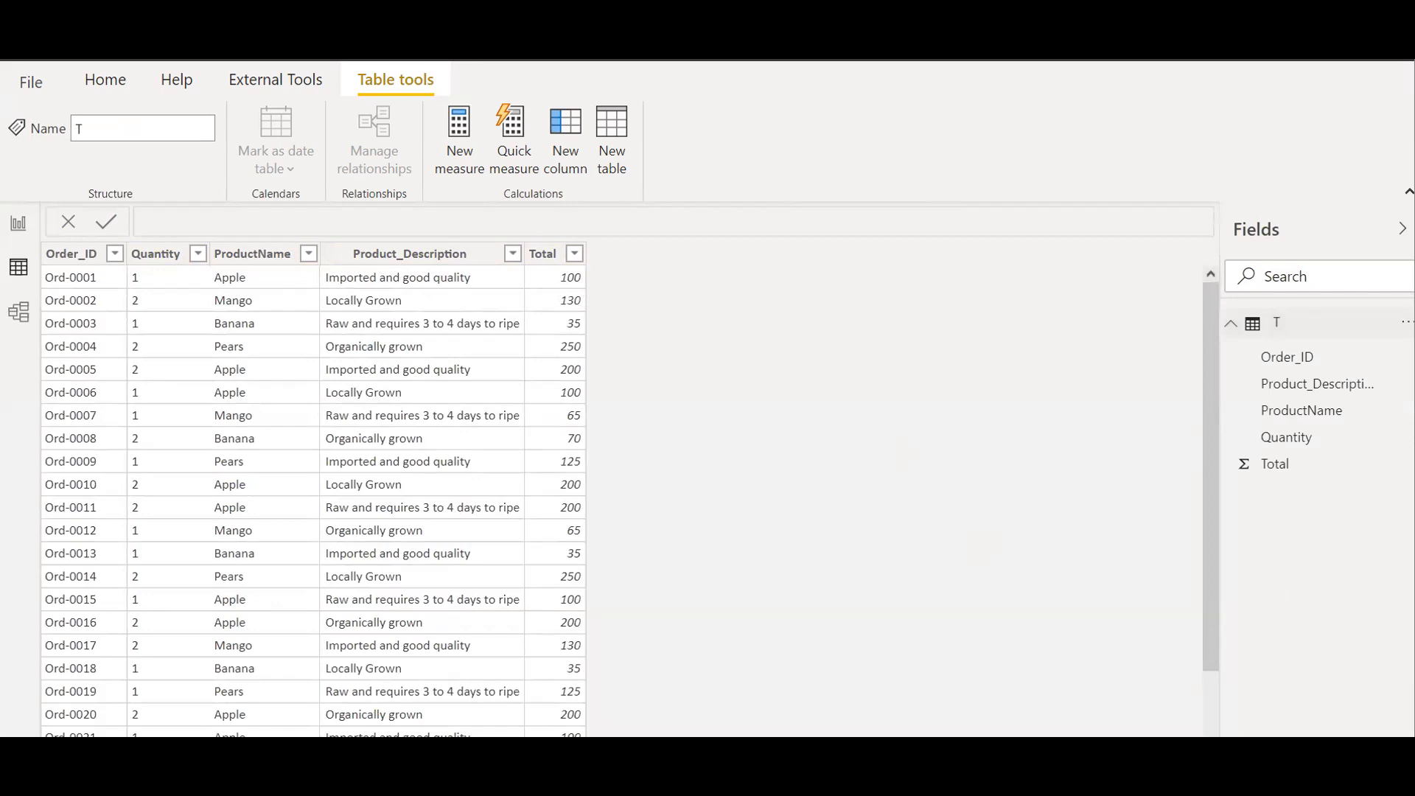
pyautogui.click(1405, 322)
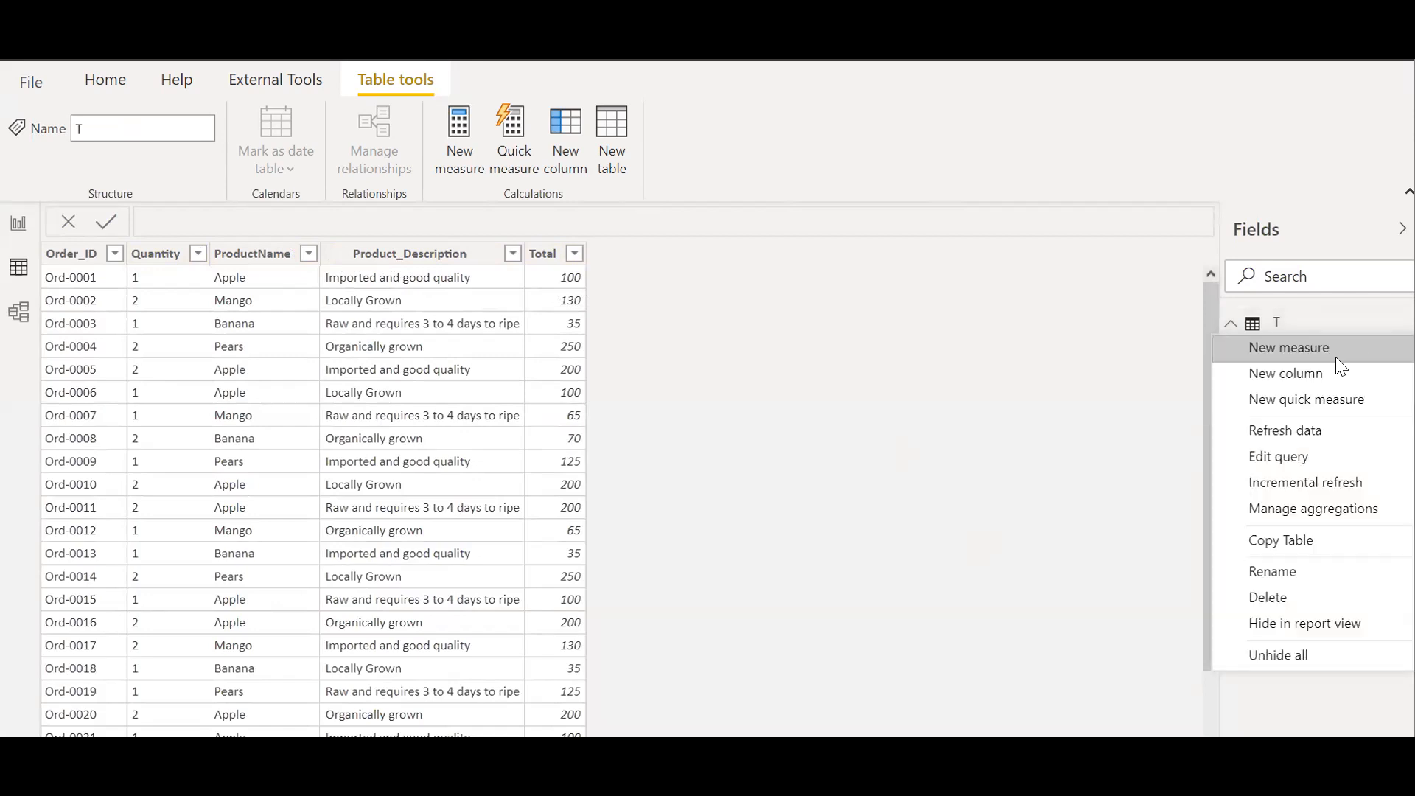
pyautogui.click(1275, 571)
pyautogui.write('TBL')
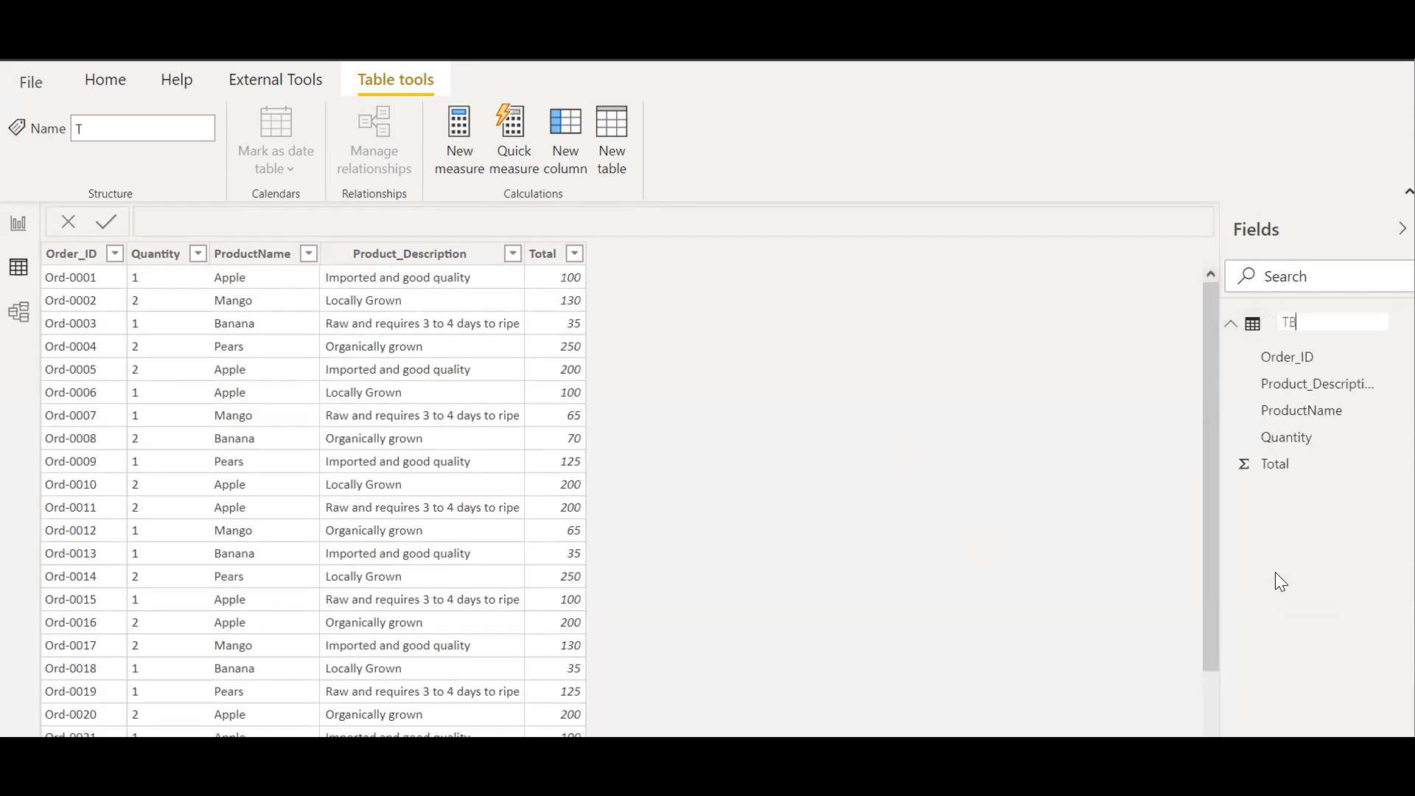
pyautogui.press('BackSpace')
pyautogui.press('BackSpace')
pyautogui.press('BackSpace')
pyautogui.write('tbl_Import')
pyautogui.press('Return')
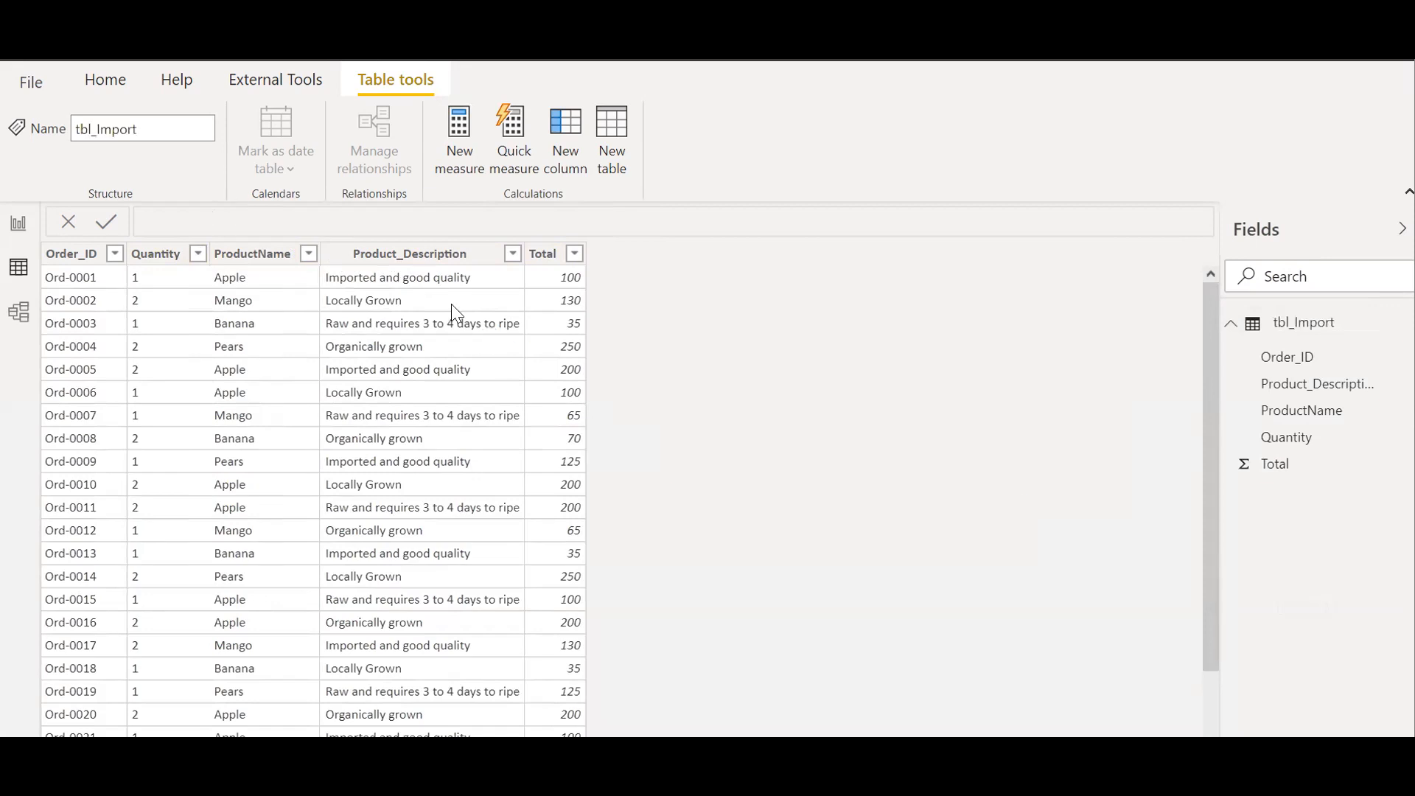
pyautogui.click(1238, 324)
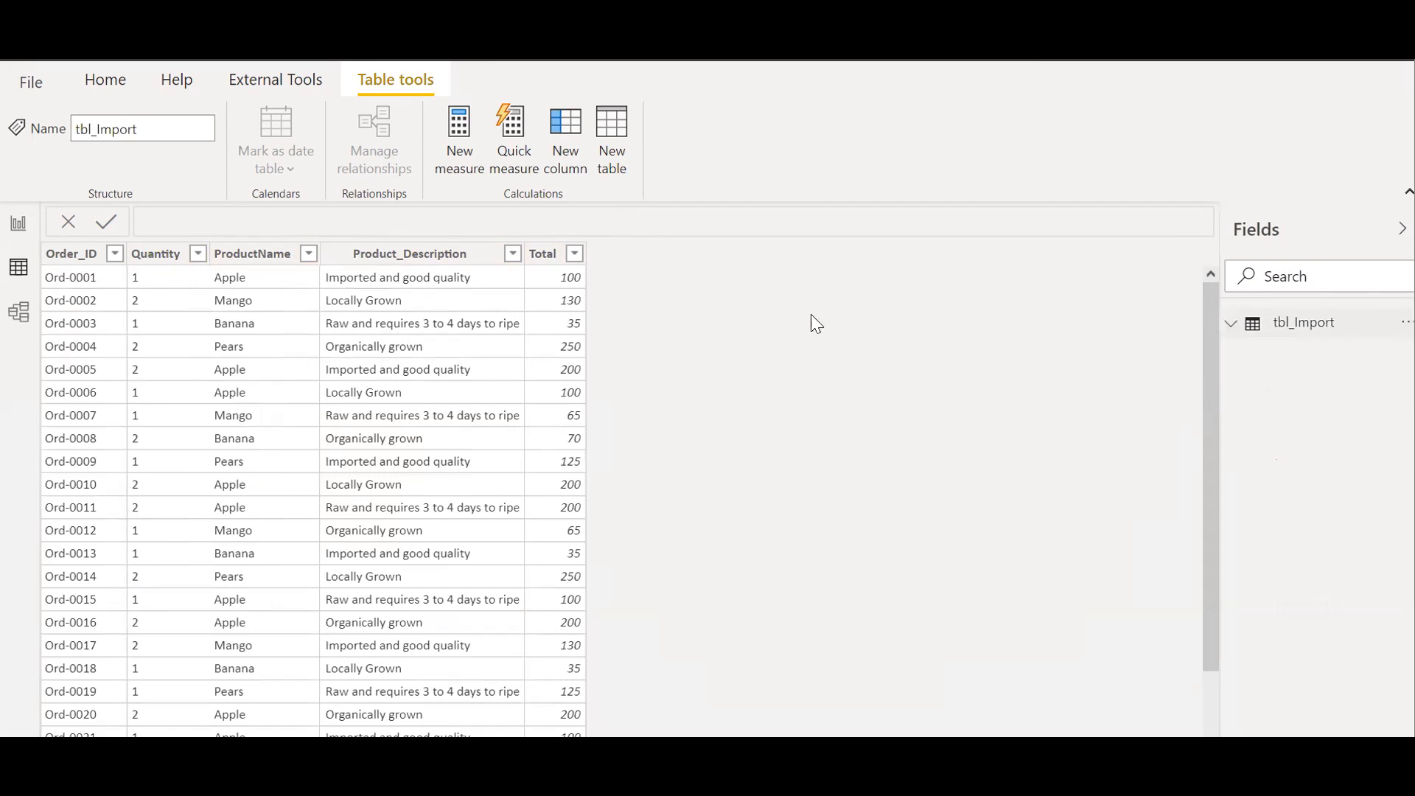
# Start a second SQL Server connection with server "." and database DEMO, using the DirectQuery connectivity mode
pyautogui.click(108, 81)
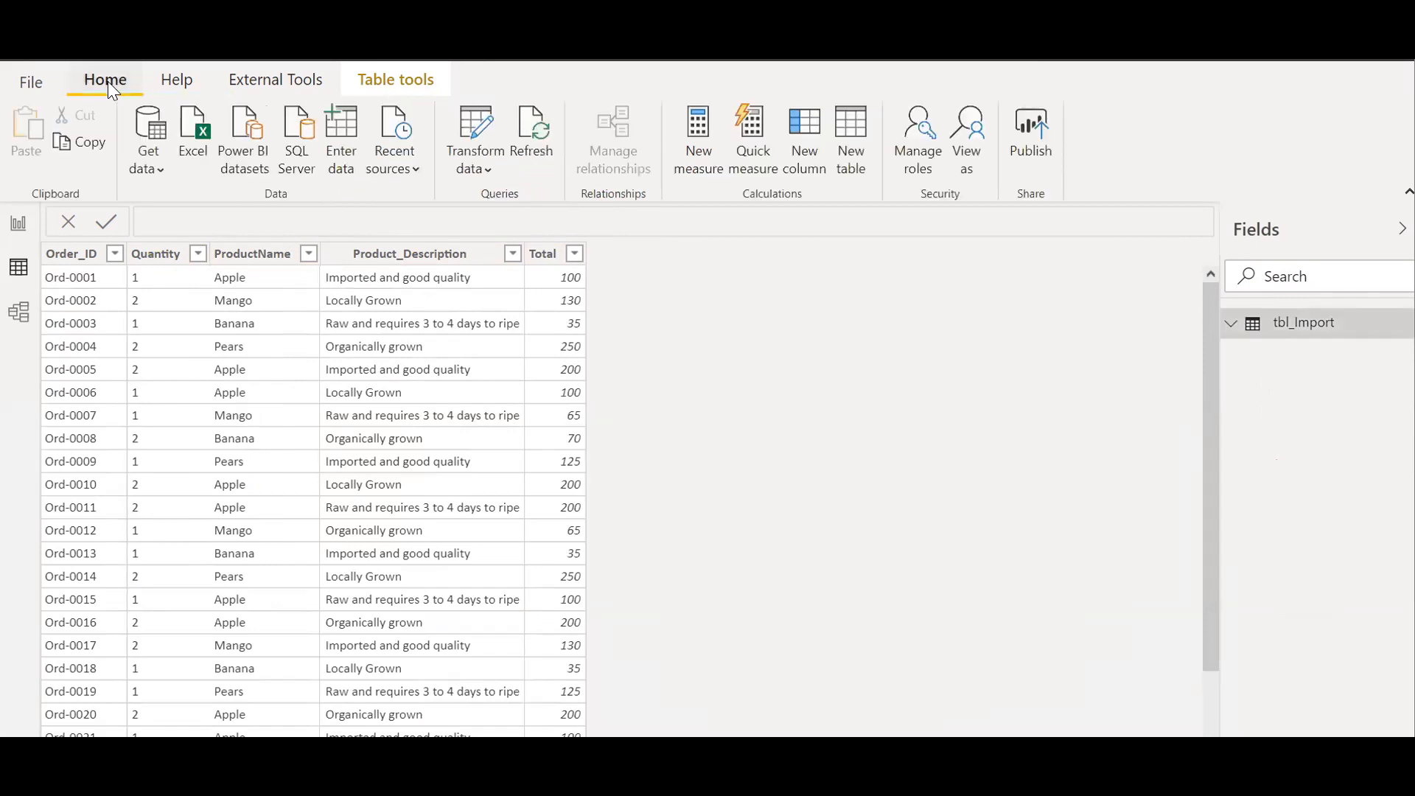
pyautogui.click(151, 171)
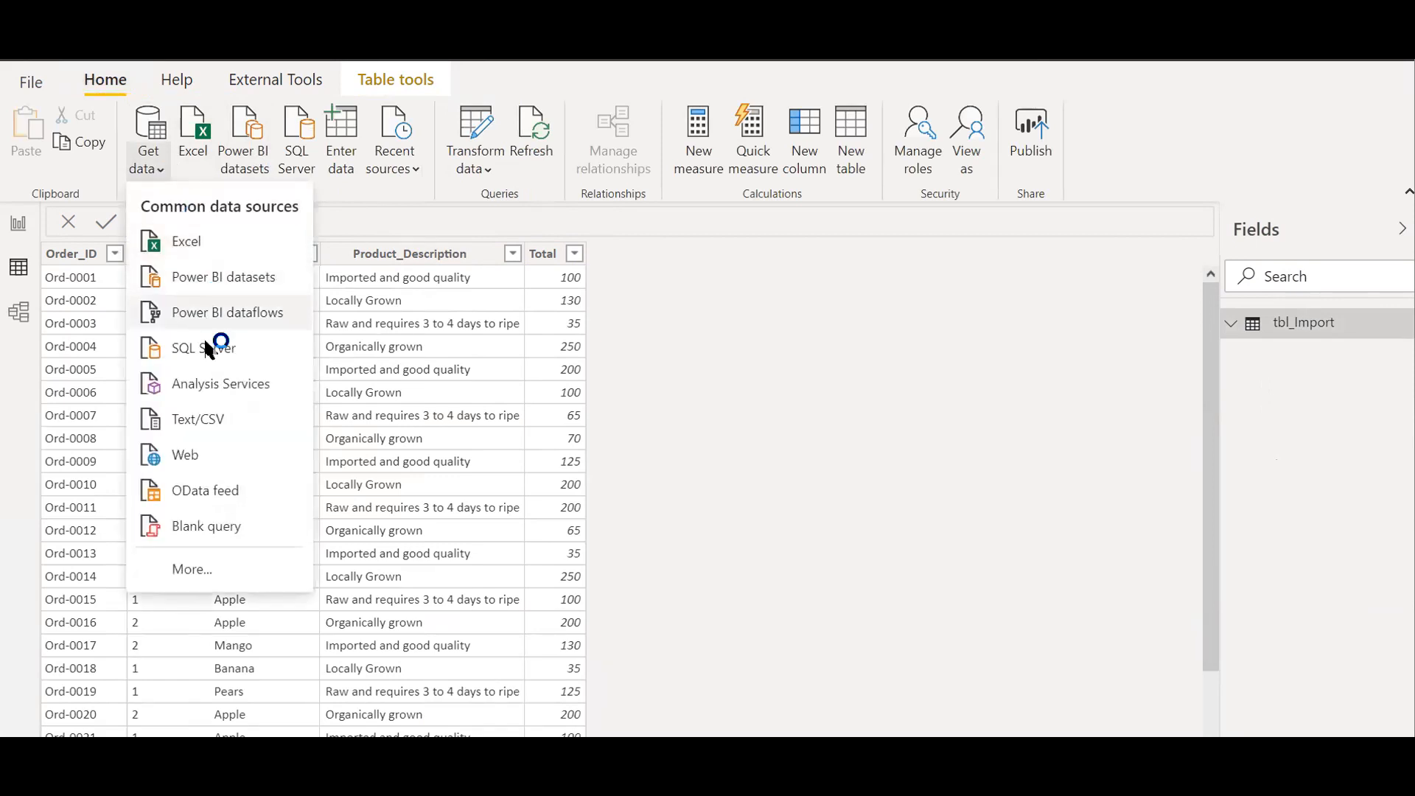
pyautogui.click(208, 348)
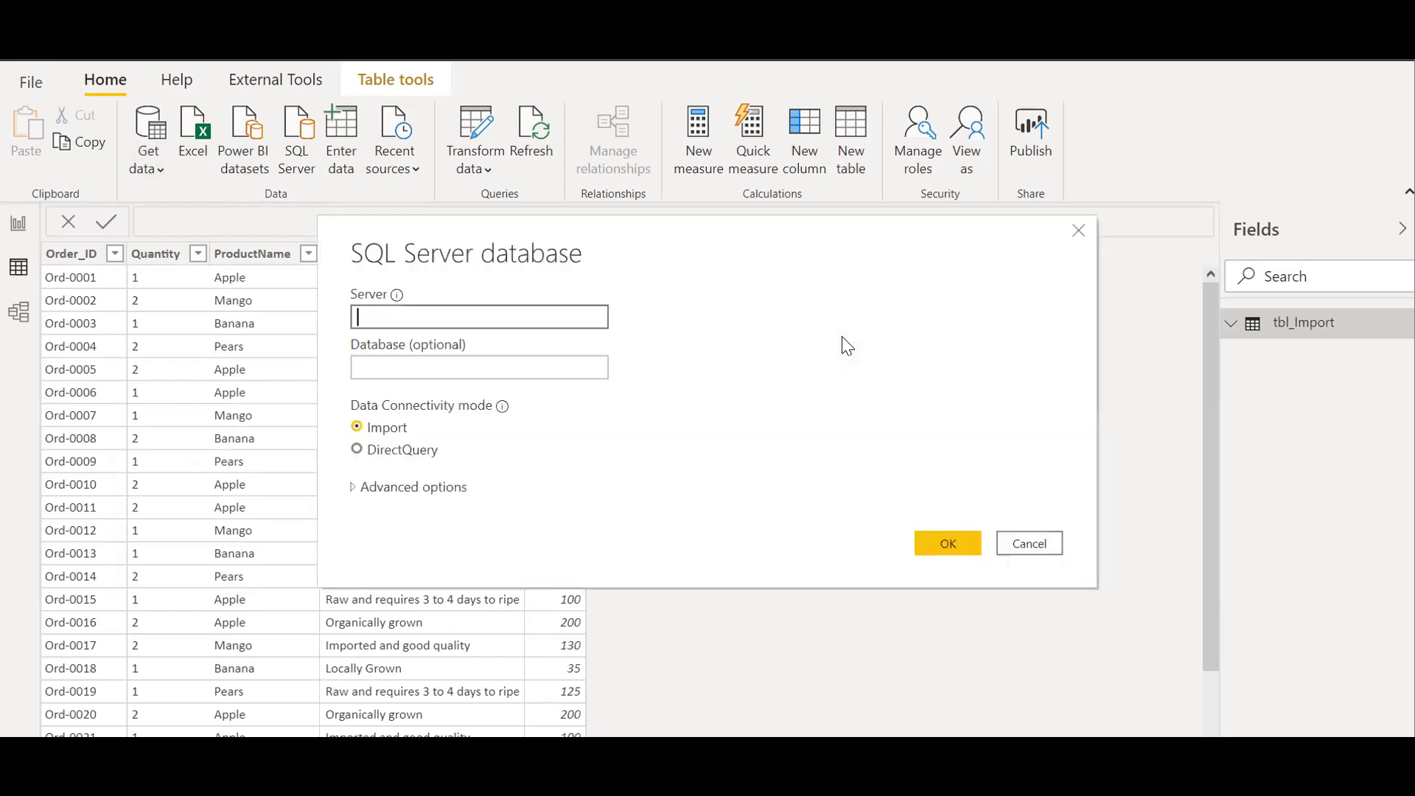
pyautogui.write('.')
pyautogui.click(403, 370)
pyautogui.write('DEMO')
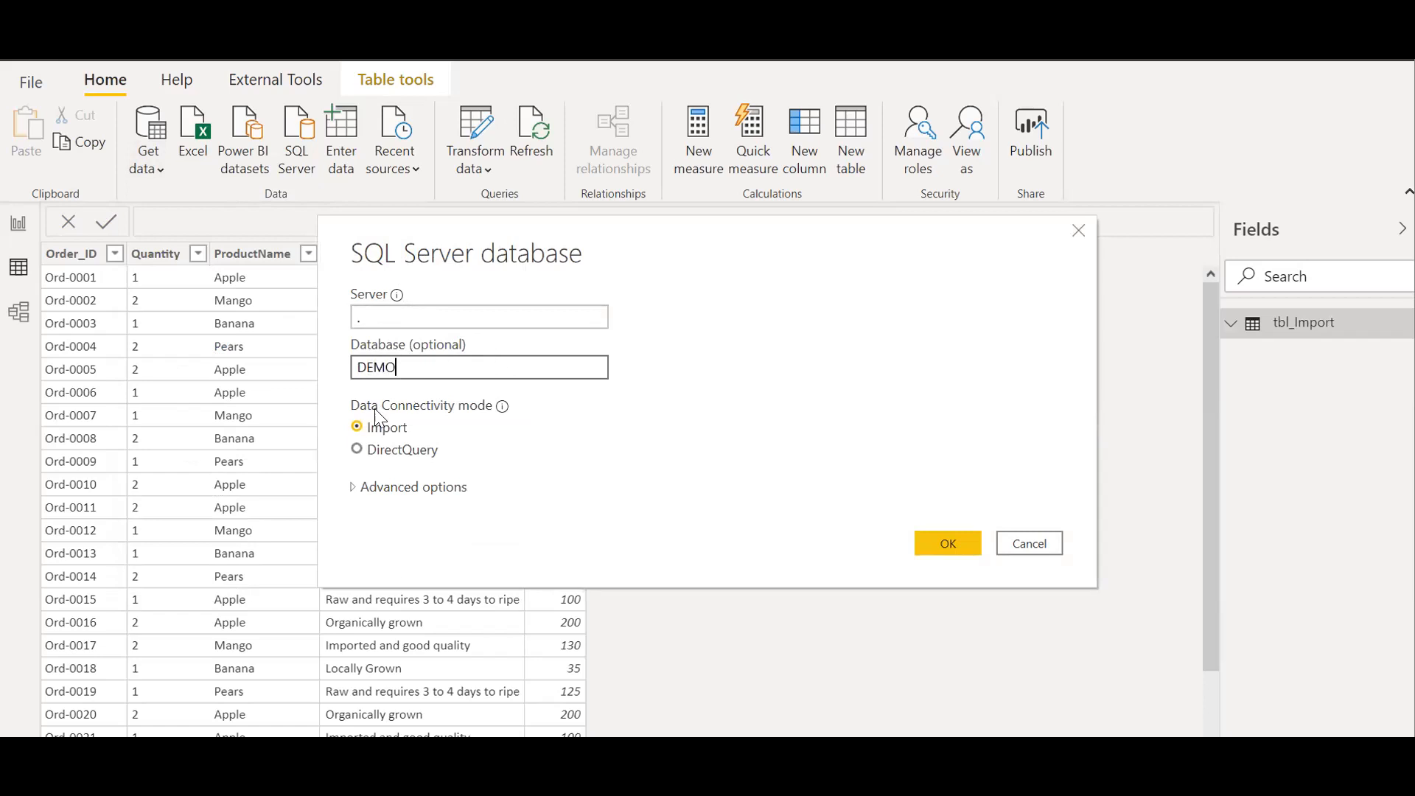
pyautogui.click(358, 451)
# Add the SELECT statement with all six OrderDetails columns as the DirectQuery connection's SQL statement
pyautogui.click(353, 487)
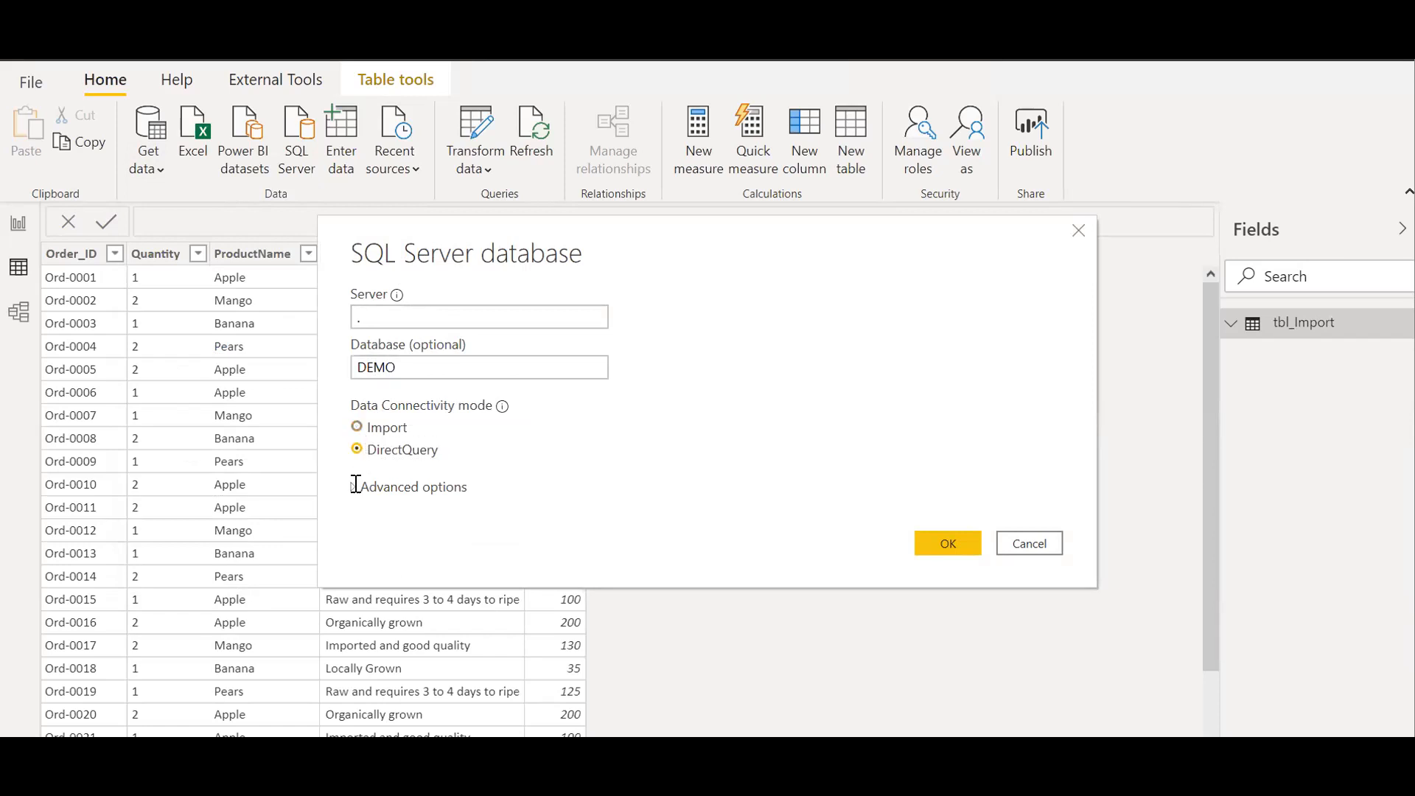
pyautogui.click(404, 475)
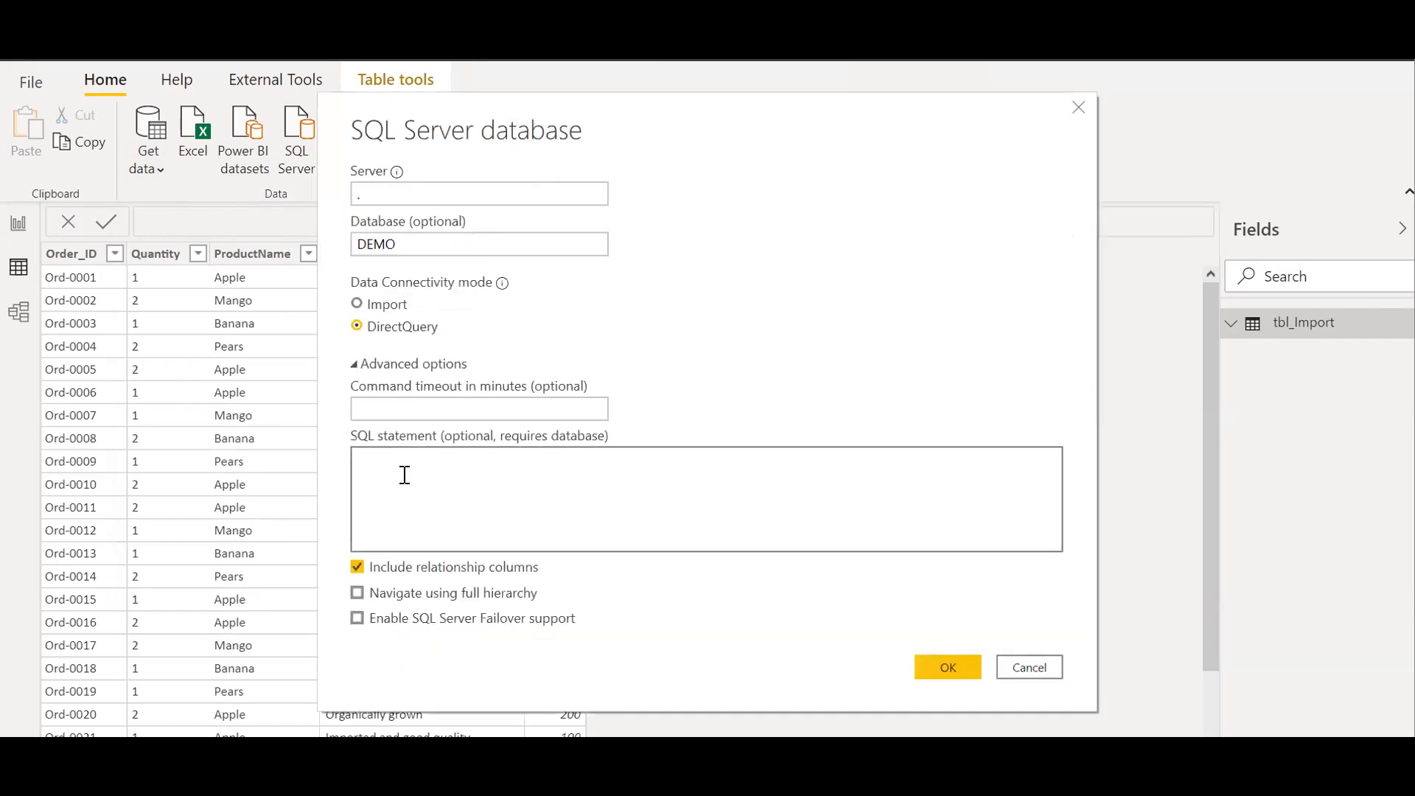
pyautogui.write('SELECT [Order_ID]       ,[Quantity]       ,[ProductName]       ,[Product_Description]       ,[Customer_comments]       ,[Total]   FROM [Demo].[dbo].[OrderDetails]')
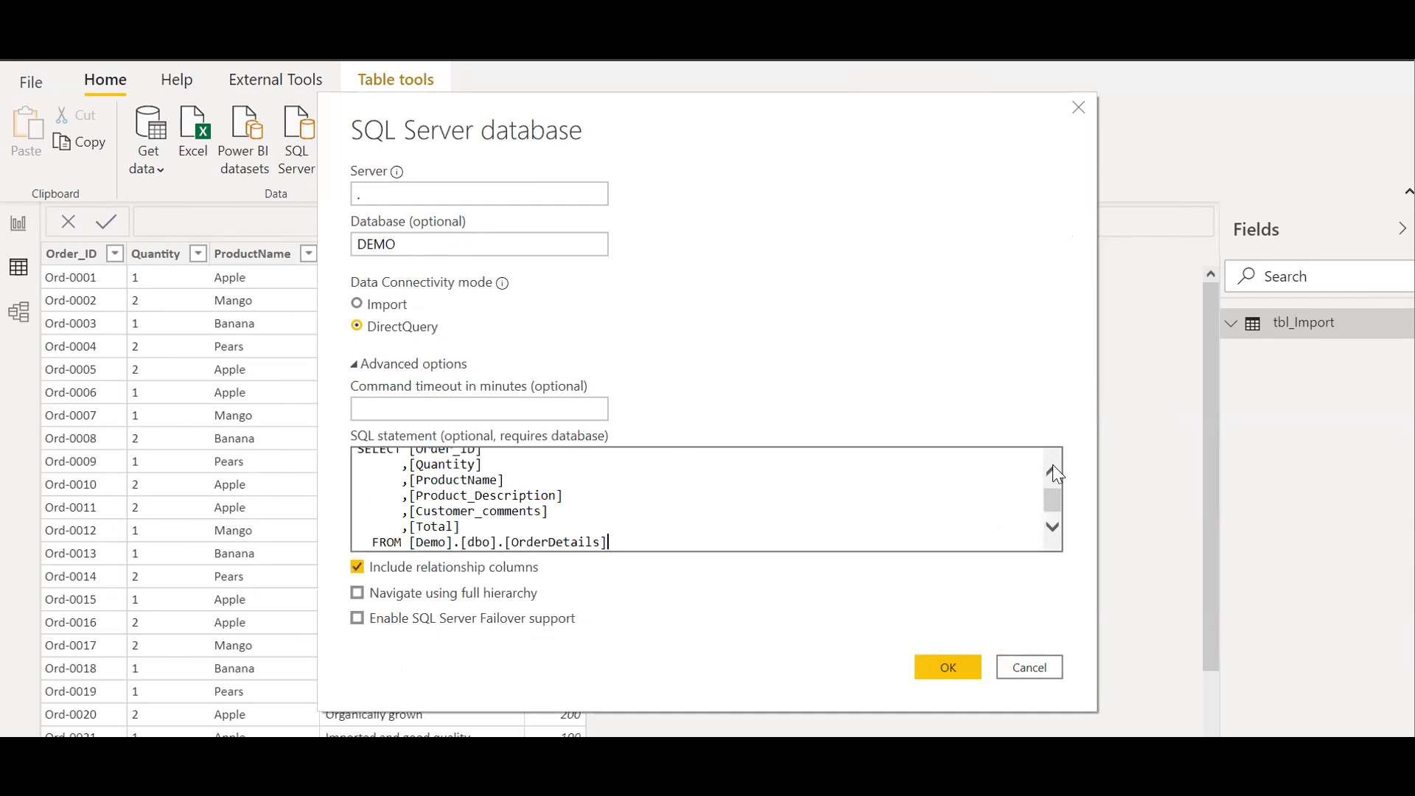
# Reduce the SQL statement to Order_ID and Customer_comments by deleting the Quantity, ProductName, Product_Description and Total columns and the extra spacing
pyautogui.click(1053, 468)
pyautogui.moveTo(398, 479); pyautogui.dragTo(569, 510)
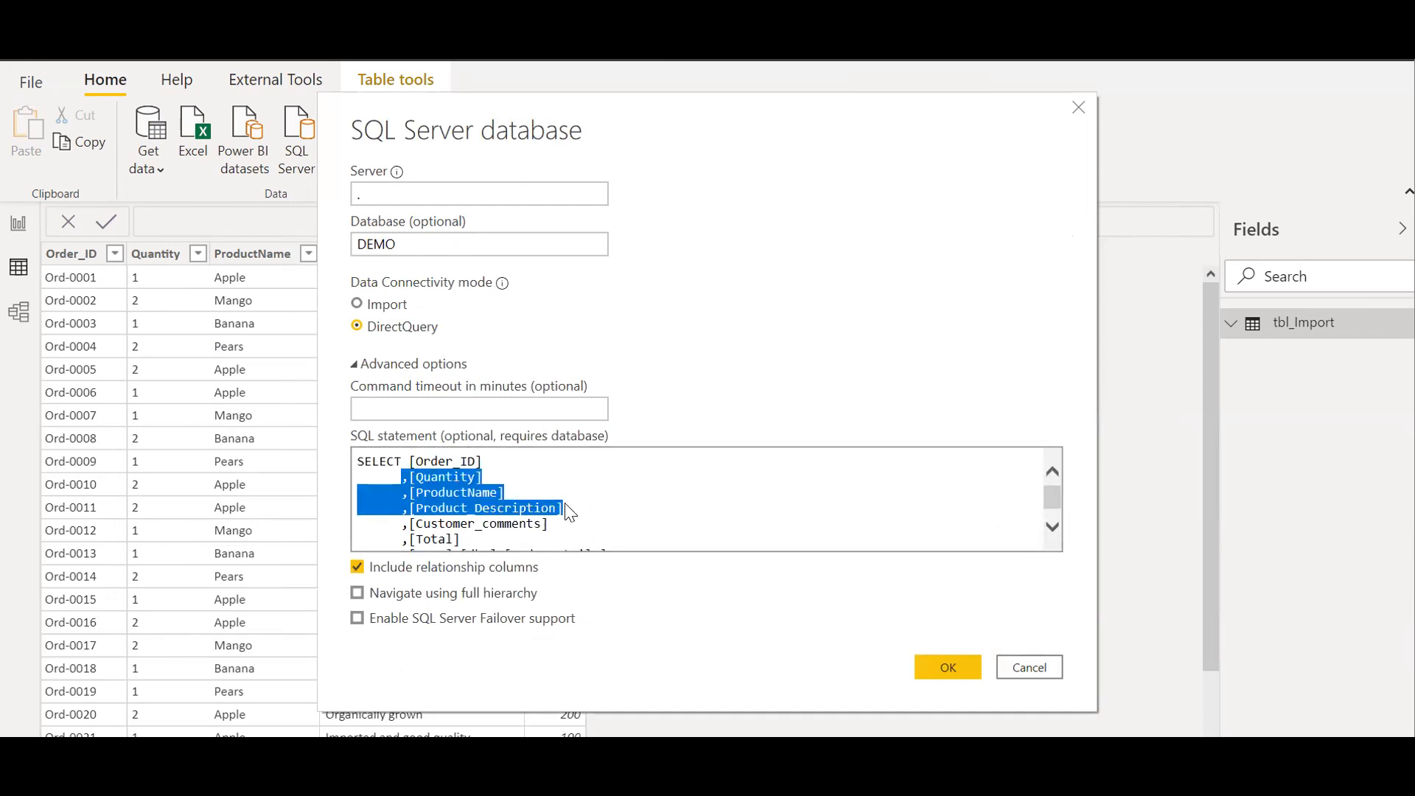
pyautogui.press('Delete')
pyautogui.click(470, 492)
pyautogui.moveTo(470, 492); pyautogui.dragTo(356, 492)
pyautogui.press('Delete')
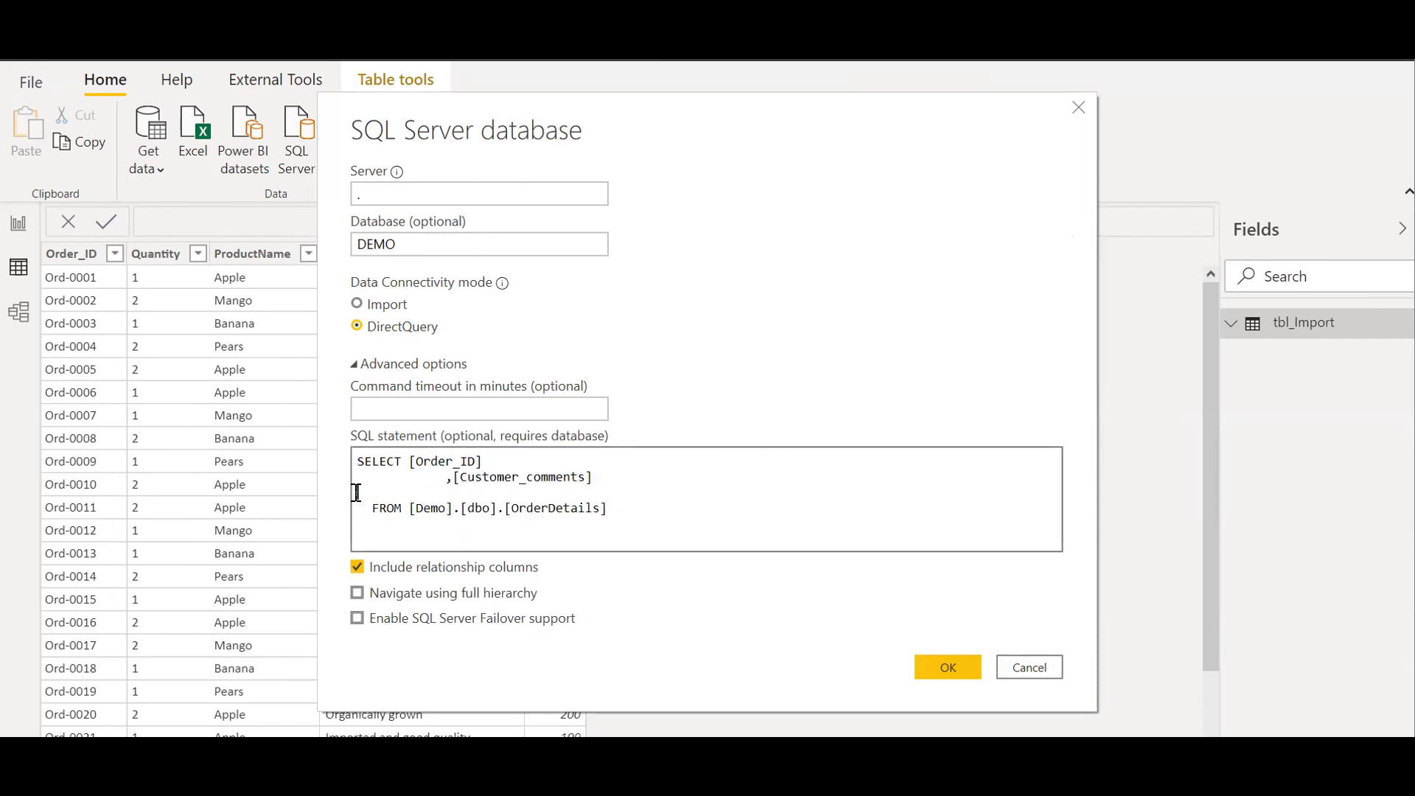
pyautogui.press('Delete')
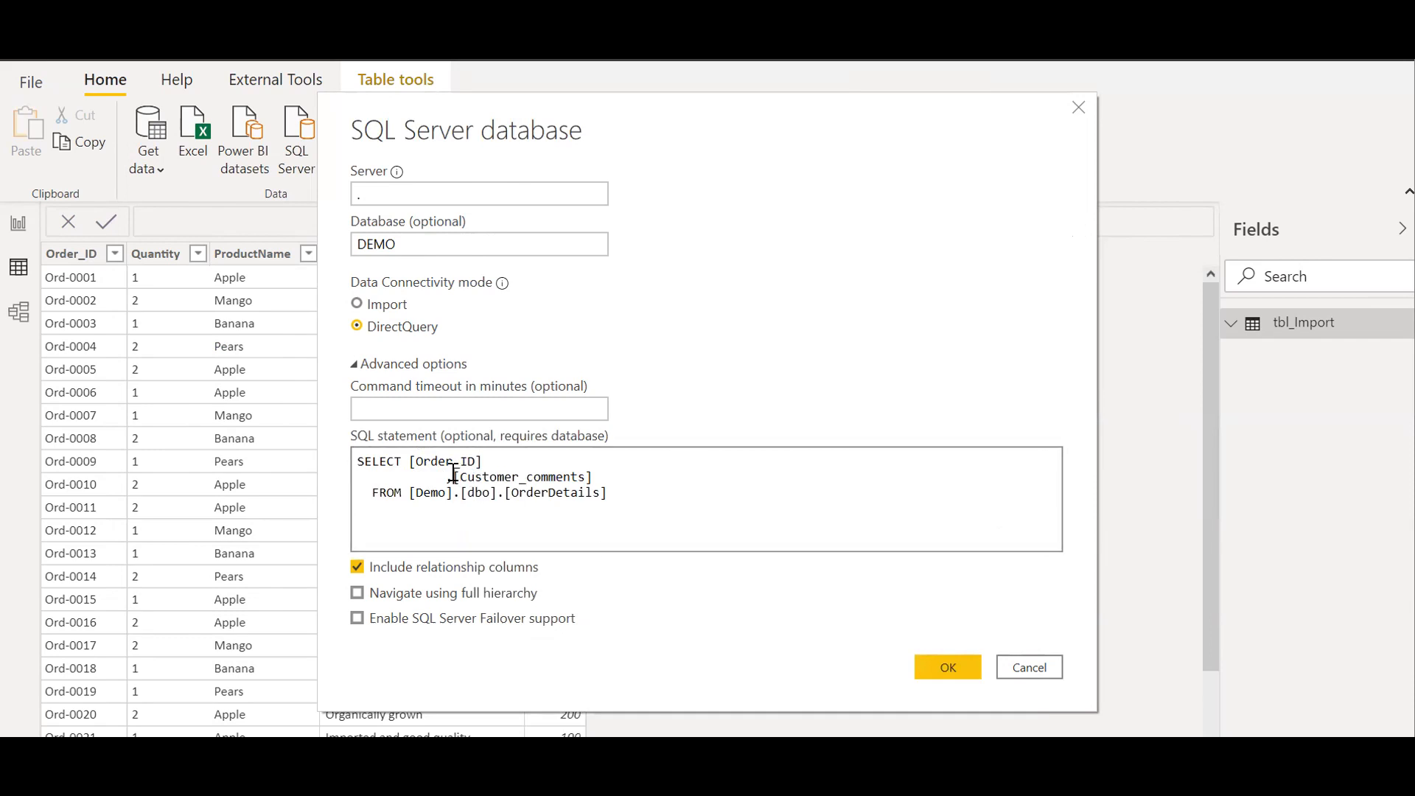
pyautogui.moveTo(446, 476); pyautogui.dragTo(409, 477)
pyautogui.press('BackSpace')
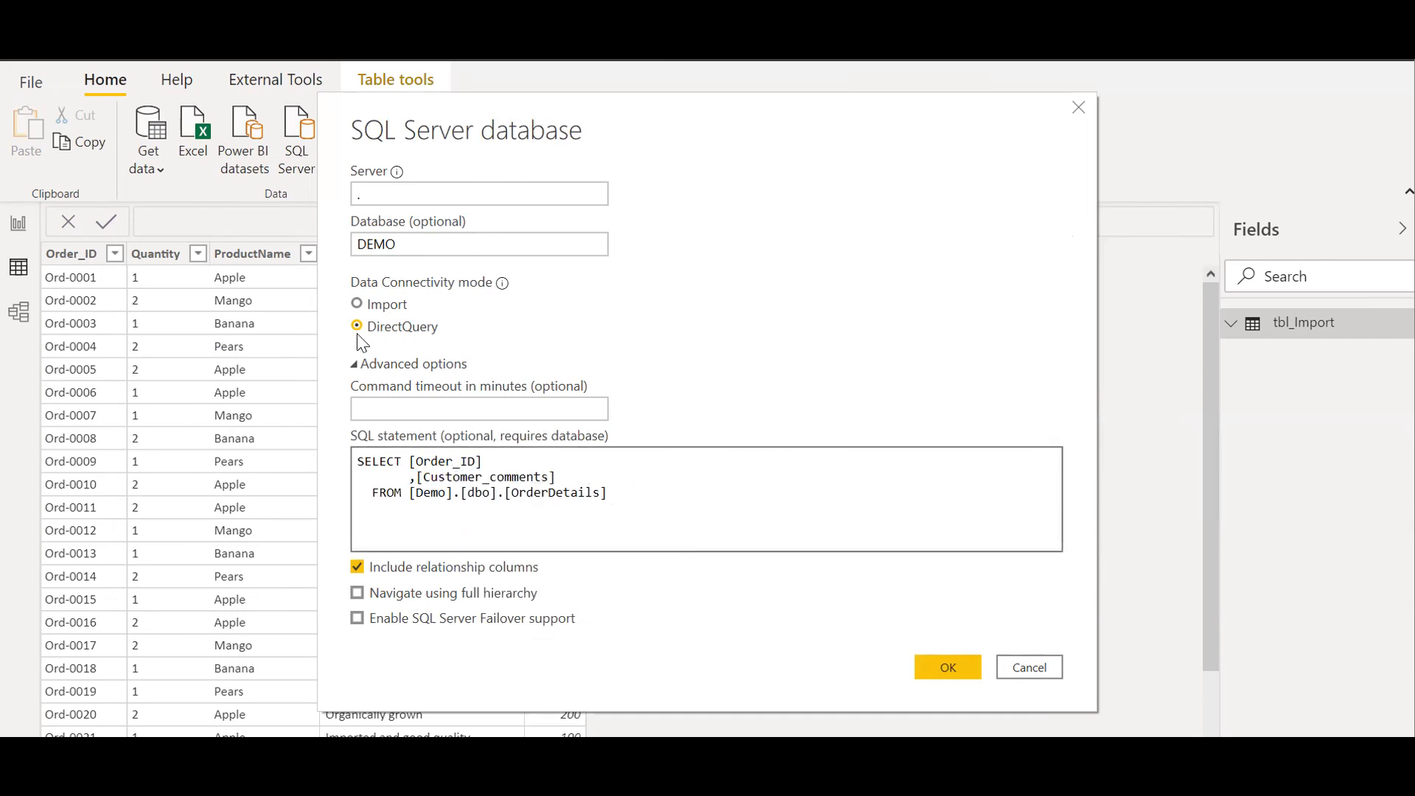
# Load the DirectQuery data and agree to build the model with a second data source
pyautogui.click(947, 667)
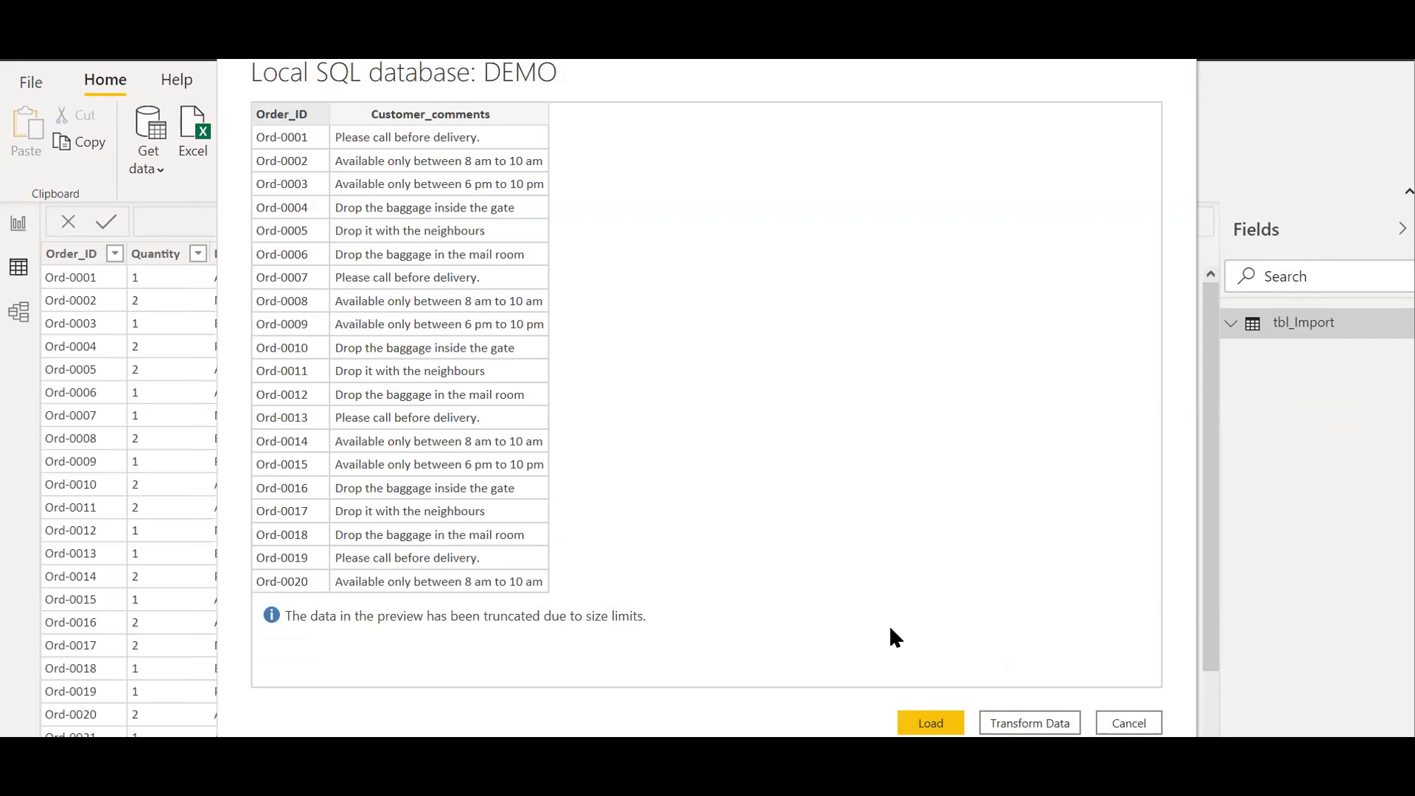
pyautogui.click(936, 725)
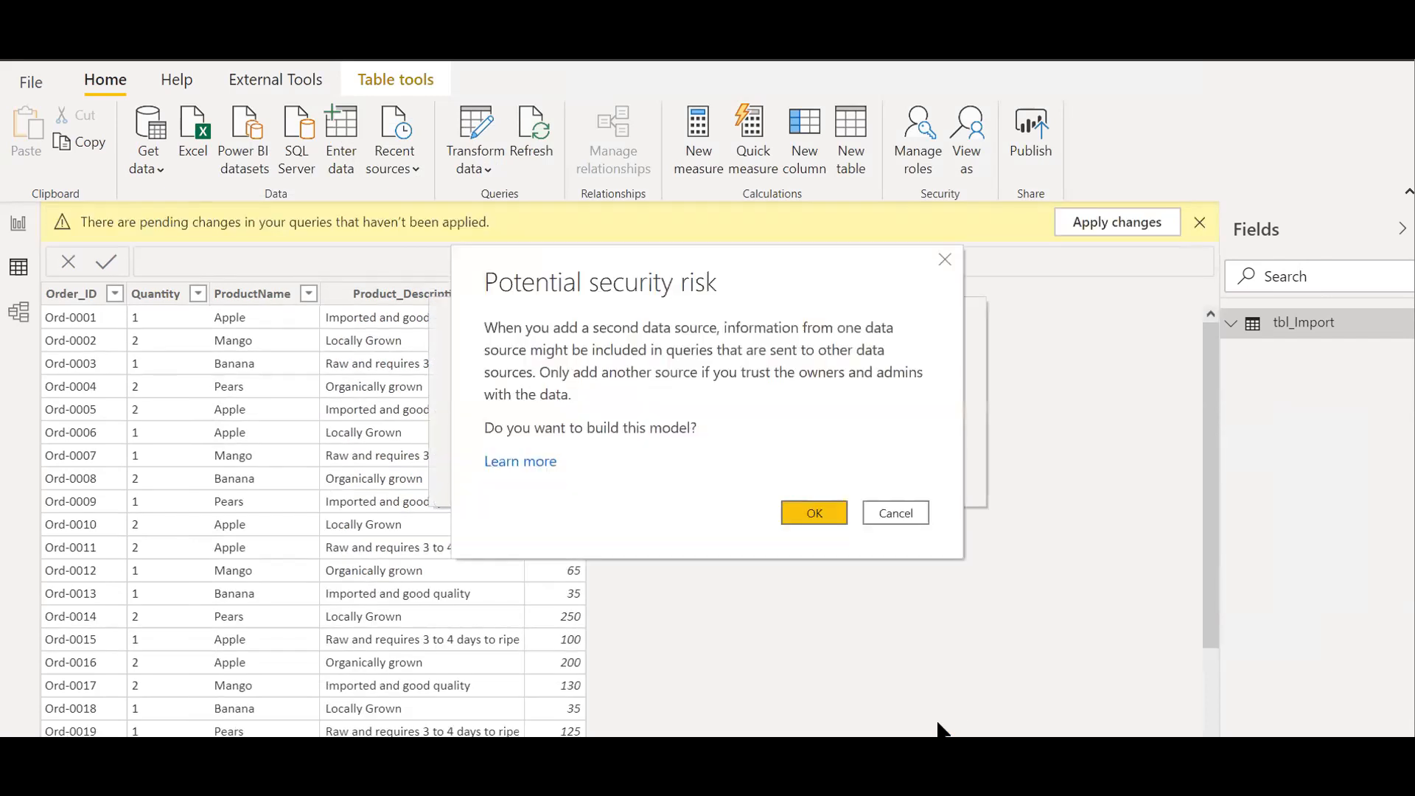
pyautogui.click(814, 513)
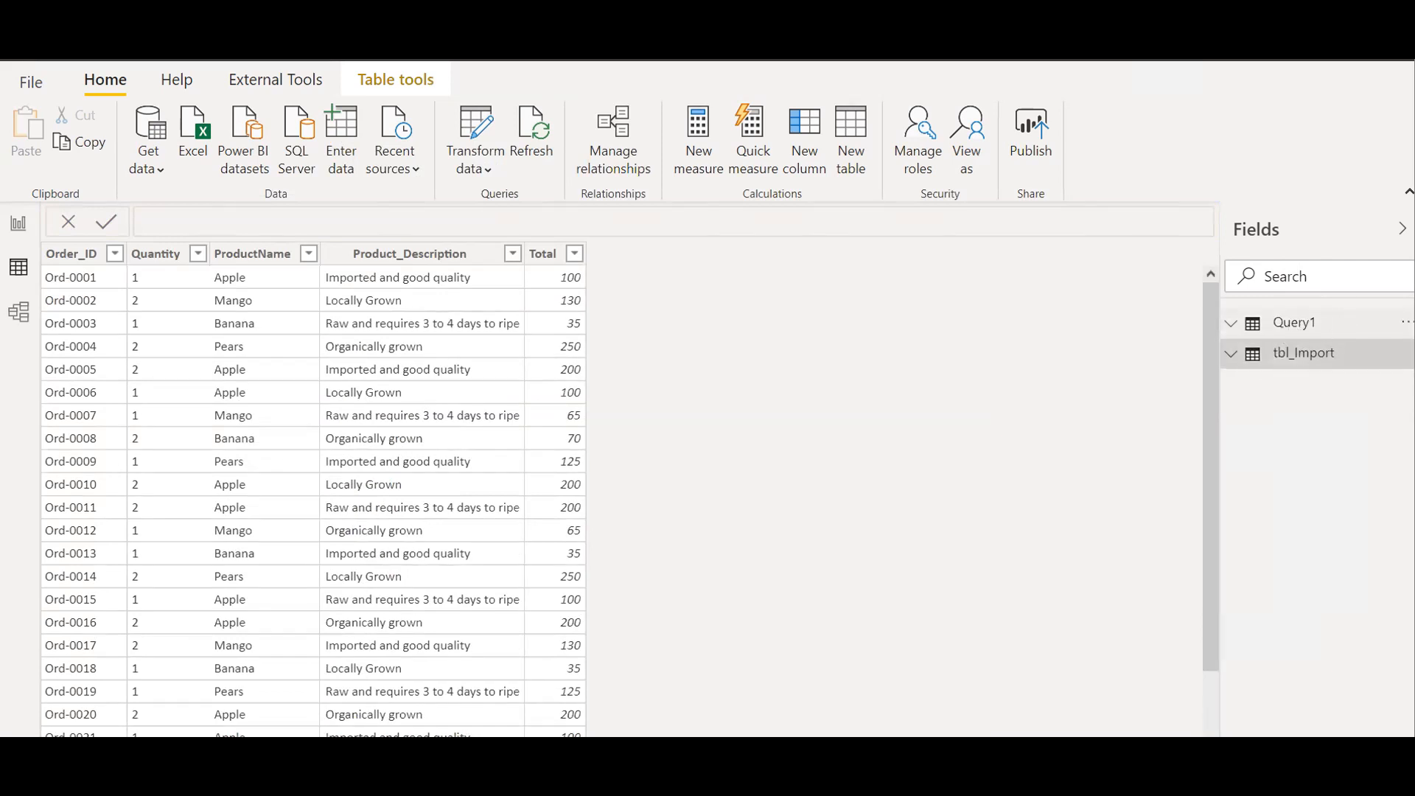
# Rename the newly loaded Query1 table as tbl_direct
pyautogui.click(1406, 353)
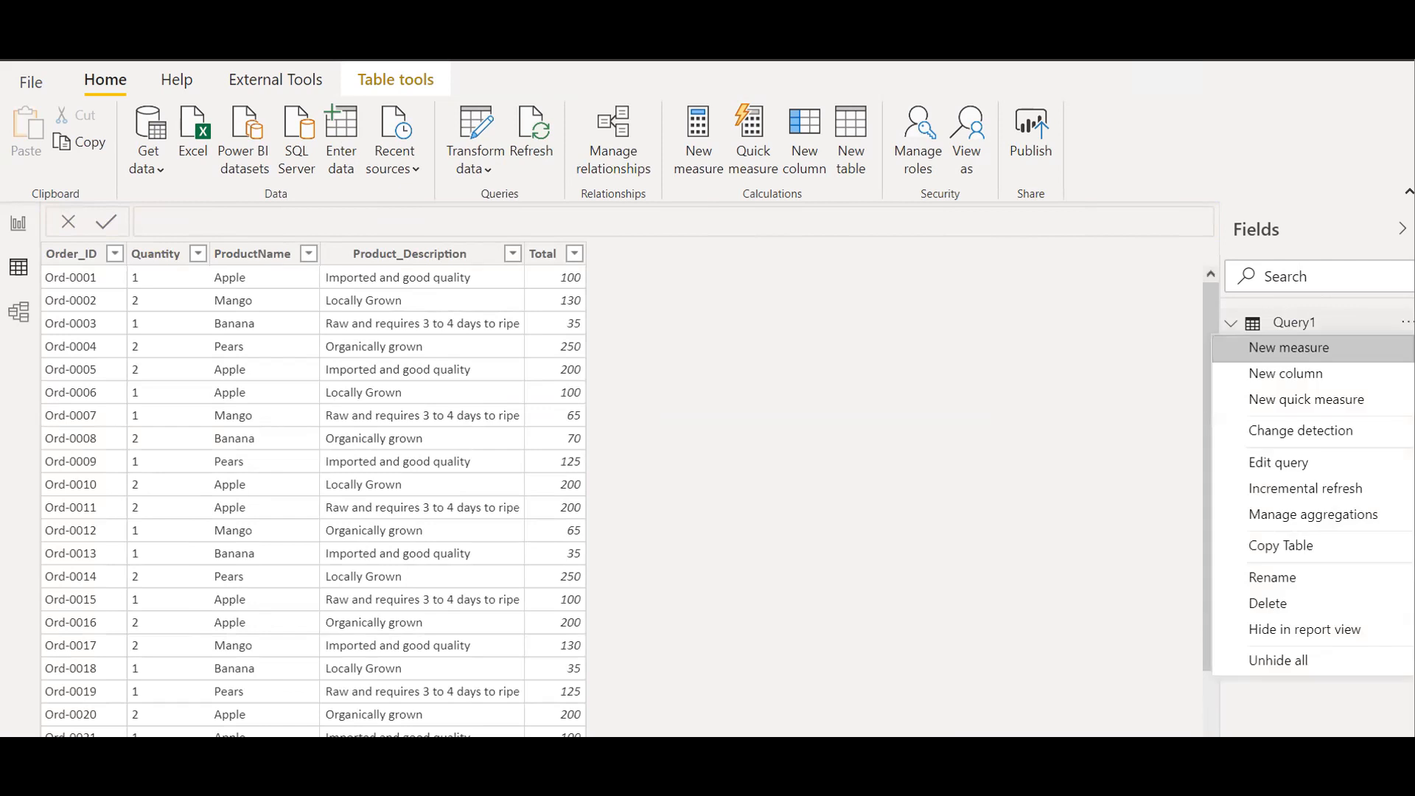
pyautogui.click(1280, 578)
pyautogui.write('TBL')
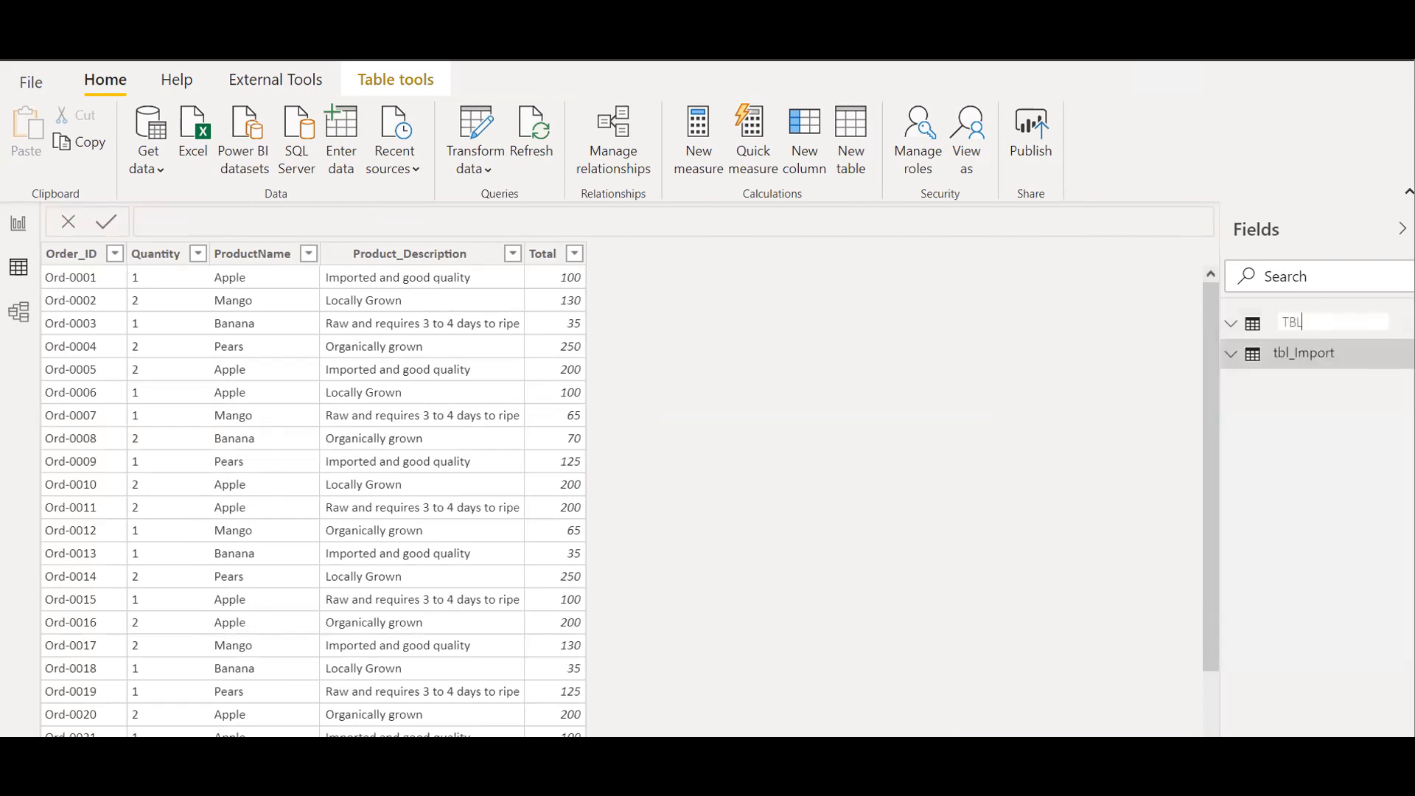
pyautogui.press('BackSpace')
pyautogui.press('BackSpace')
pyautogui.press('BackSpace')
pyautogui.write('tbl_direct')
pyautogui.press('Return')
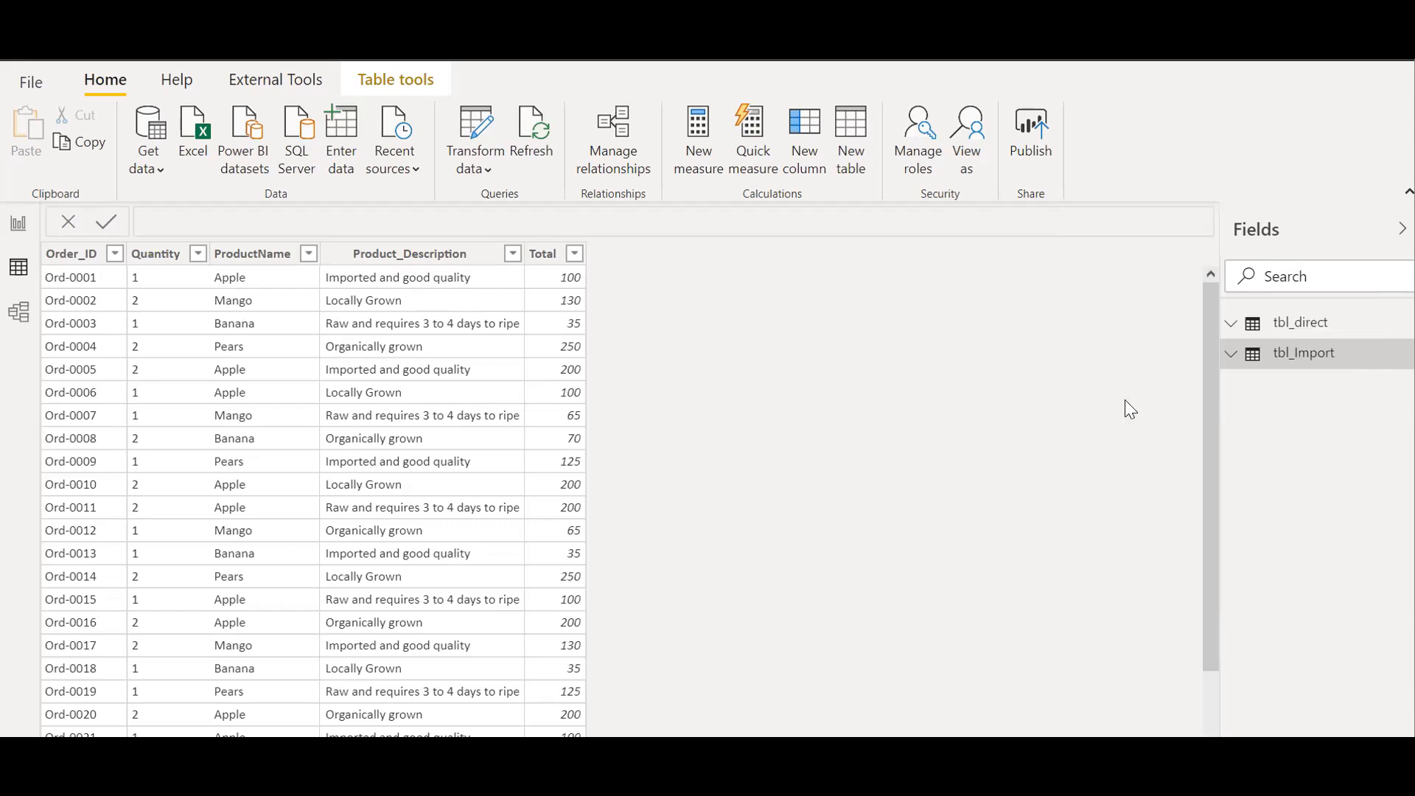
# Compare how the data of tbl_direct and tbl_Import is displayed, including the columns each table contains
pyautogui.click(1308, 331)
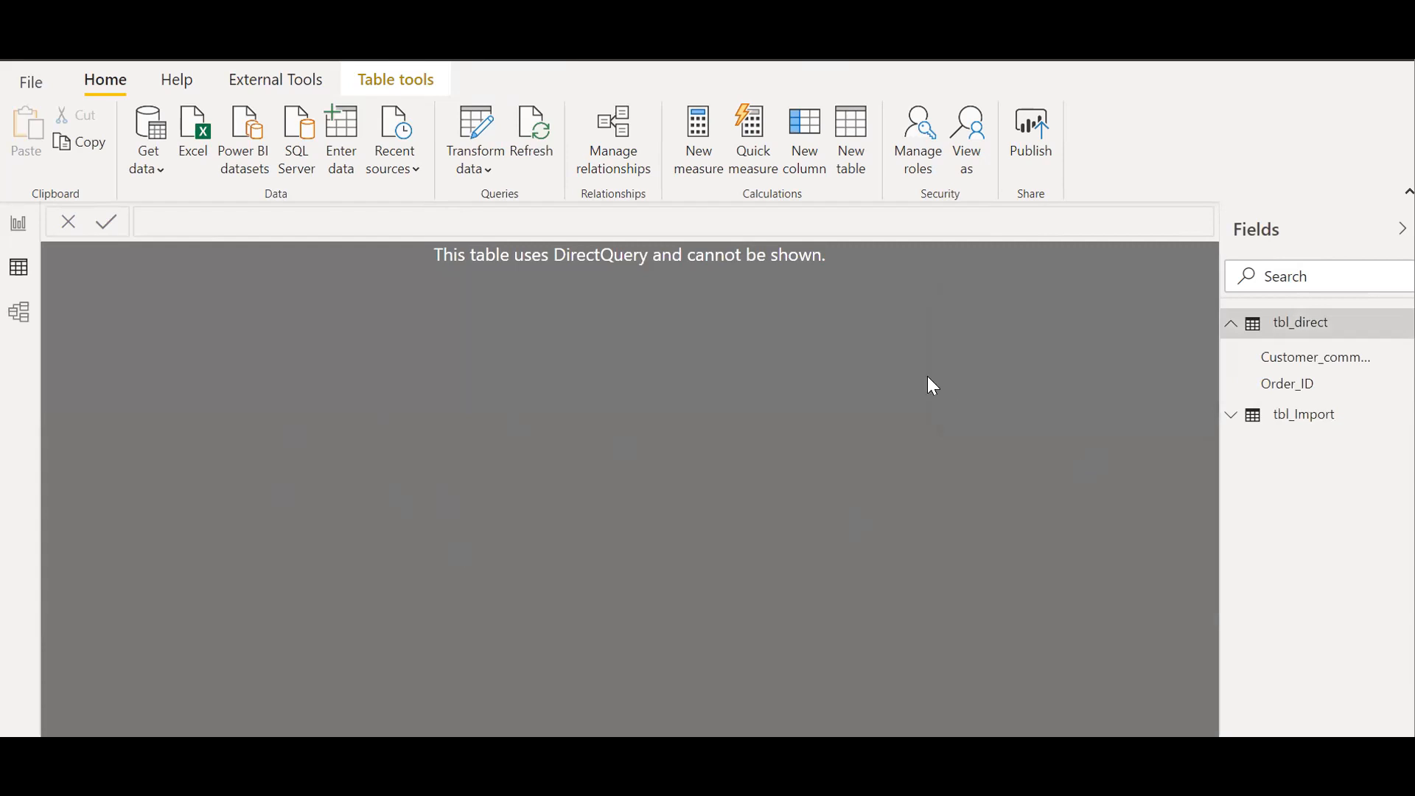
pyautogui.click(1317, 420)
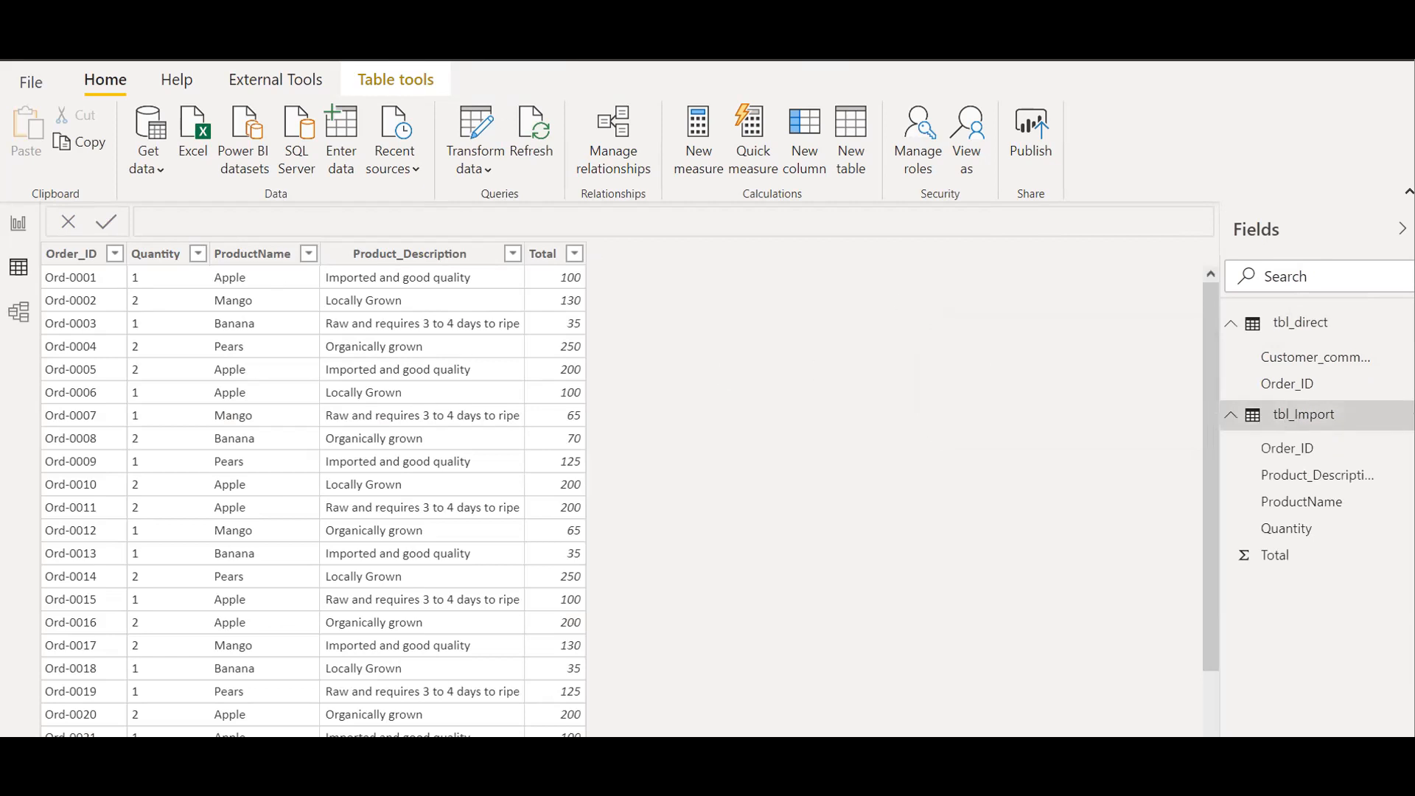
pyautogui.click(1306, 325)
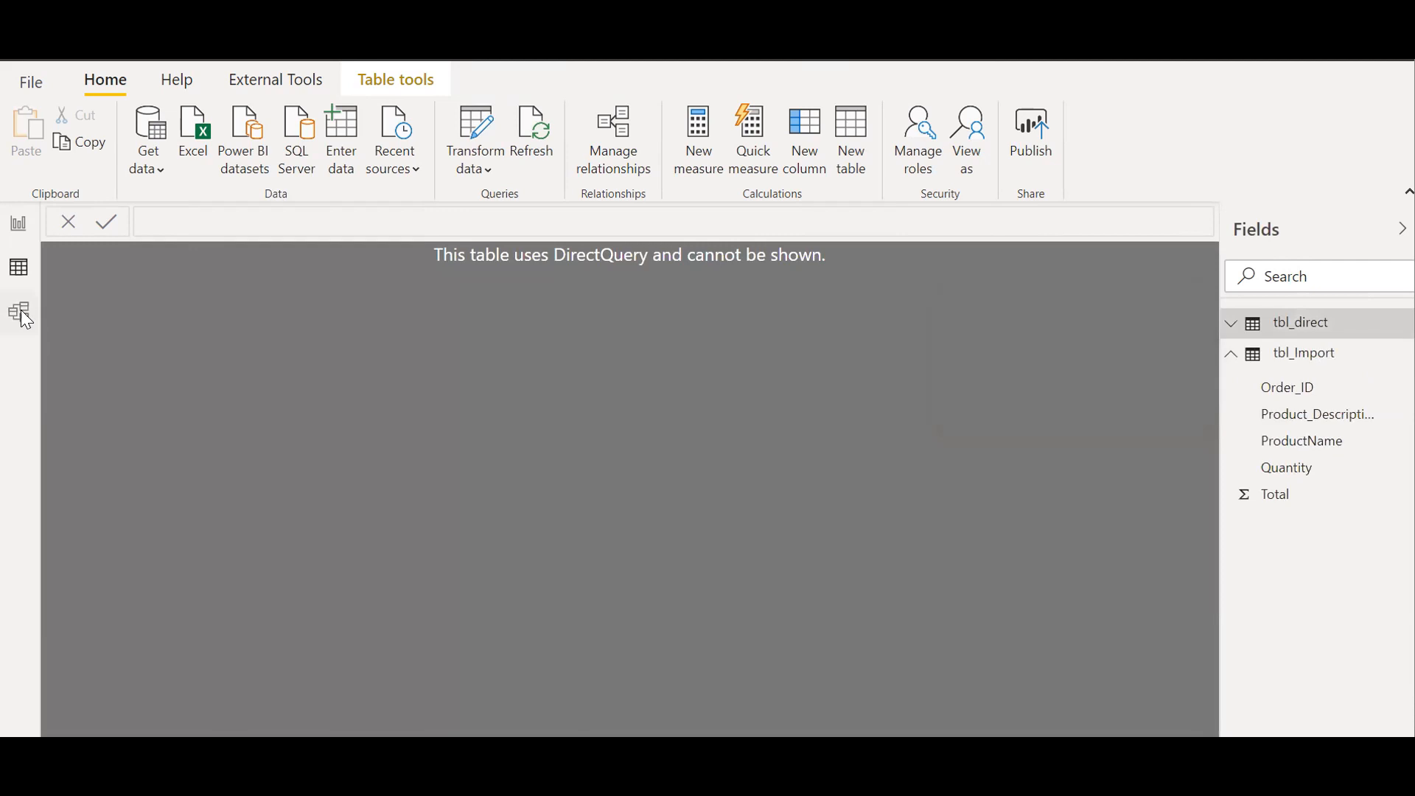
# Create an active one-to-one relationship between tbl_Import and tbl_direct on Order_ID, with cross filter direction set to Both
pyautogui.click(22, 315)
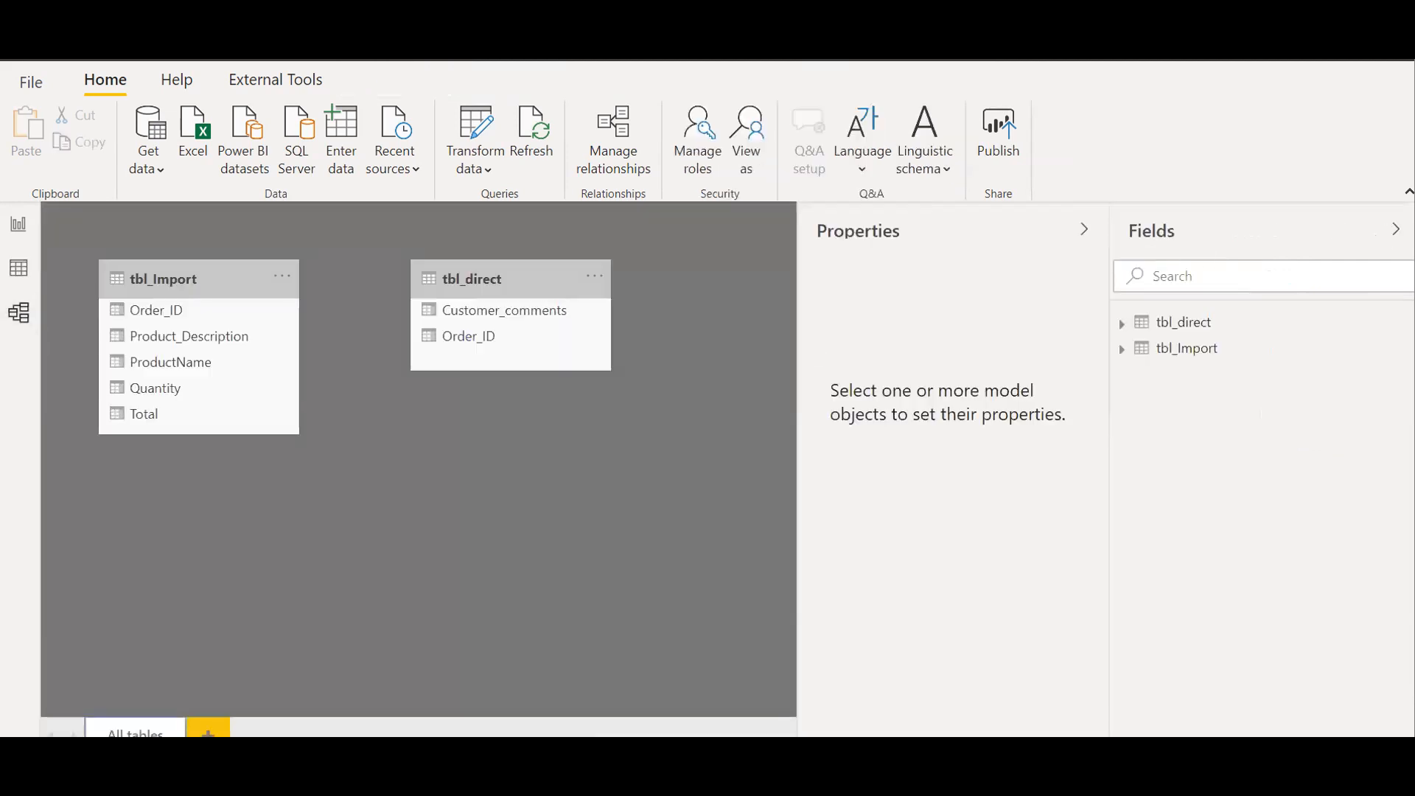
pyautogui.click(1395, 229)
pyautogui.click(1364, 231)
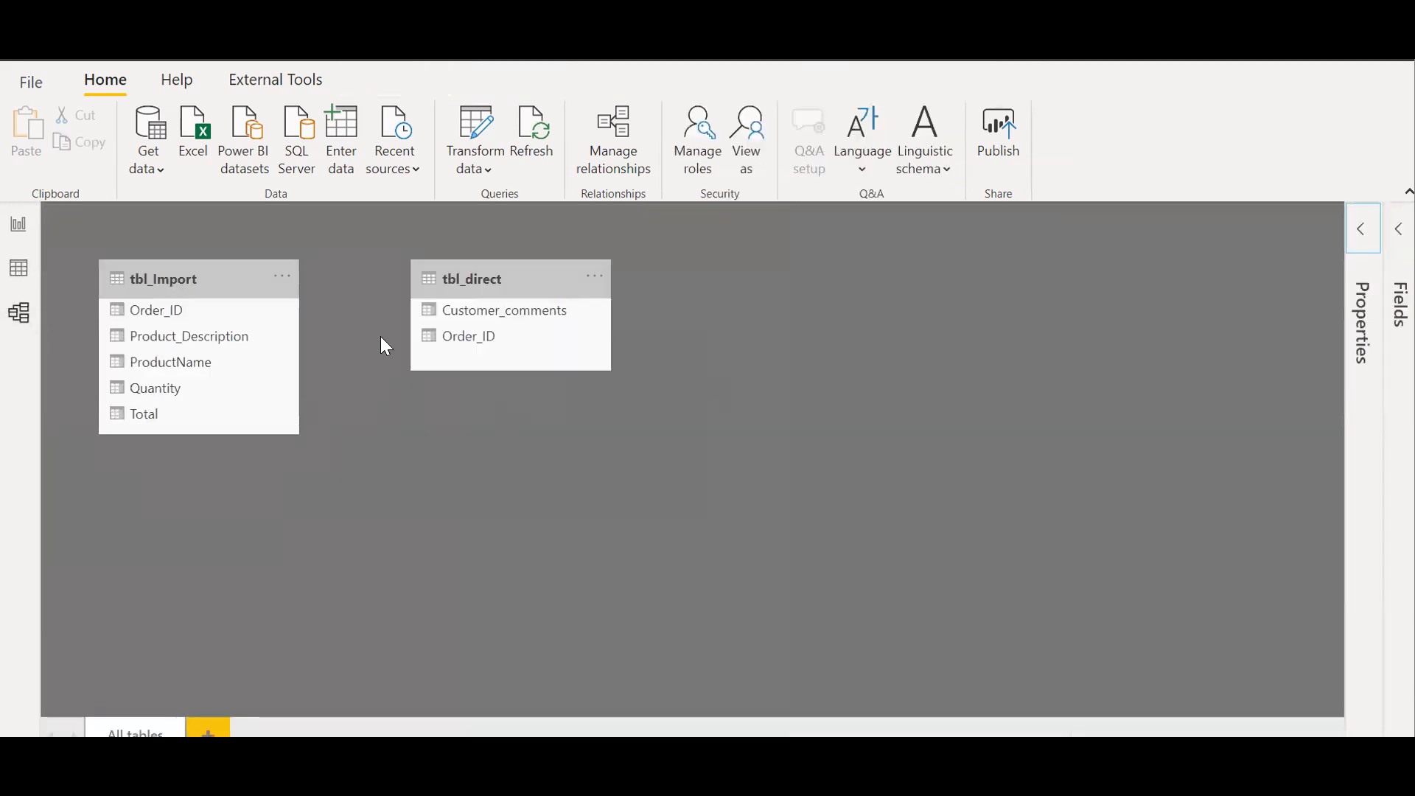
pyautogui.moveTo(165, 314); pyautogui.dragTo(465, 340)
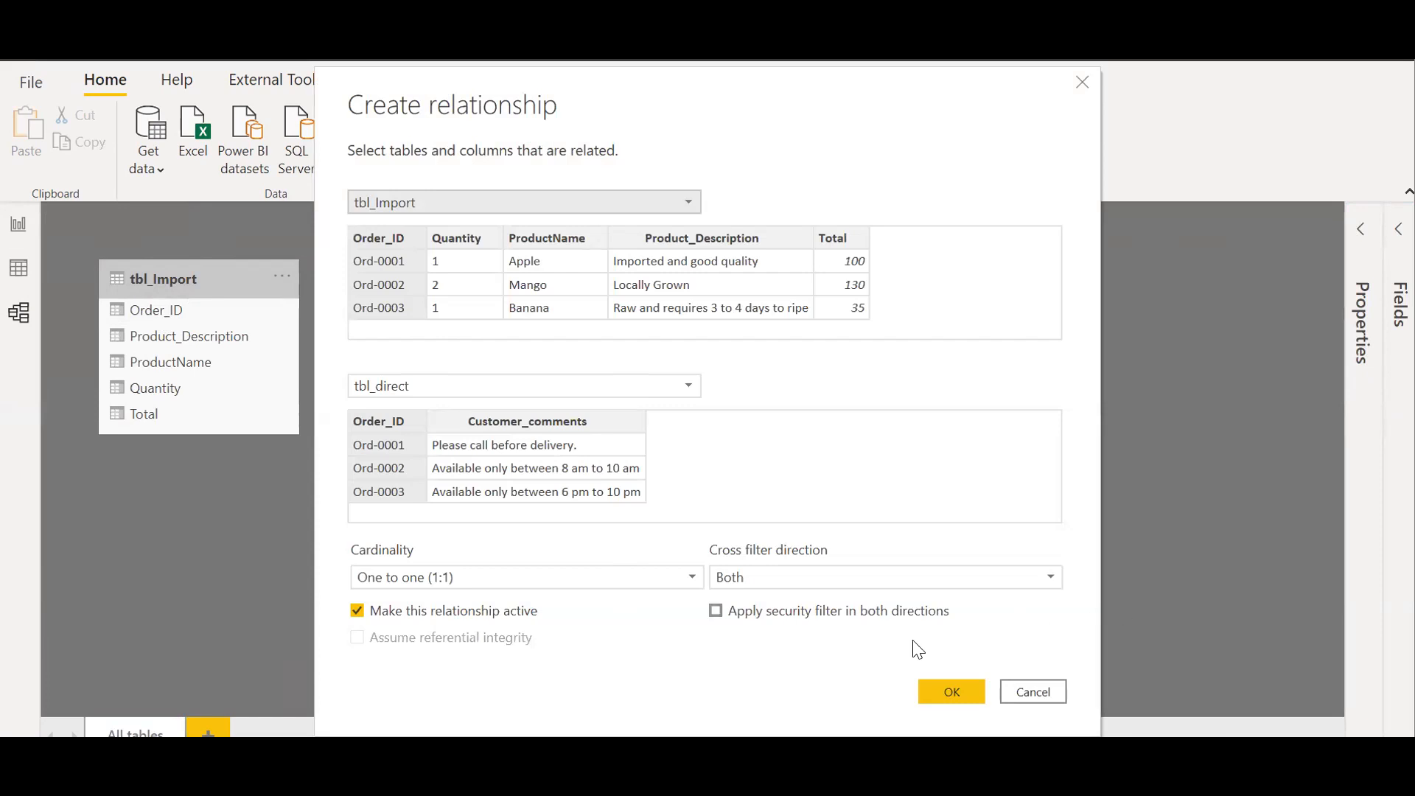
pyautogui.click(949, 689)
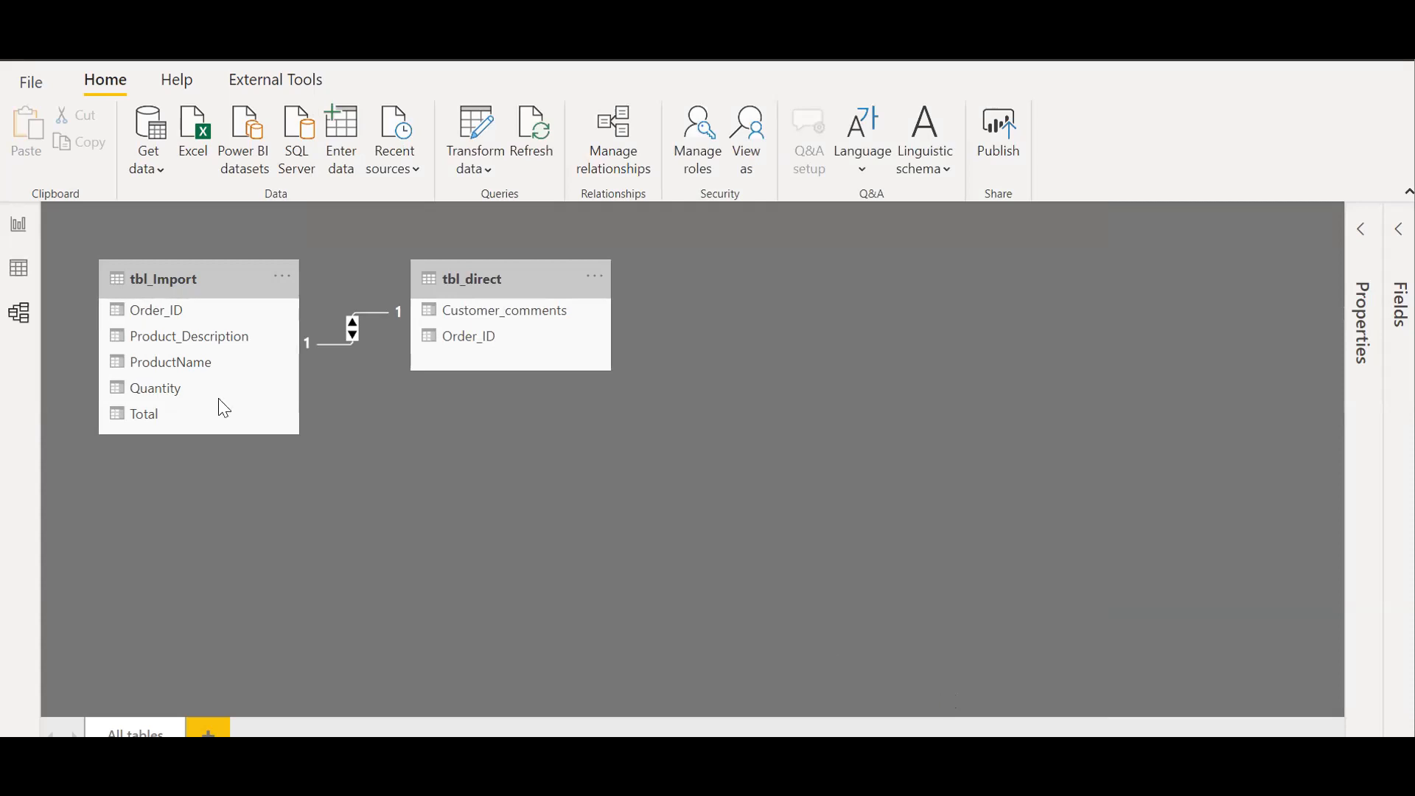
# Add an empty matrix visual to the report page below the demo title
pyautogui.click(30, 226)
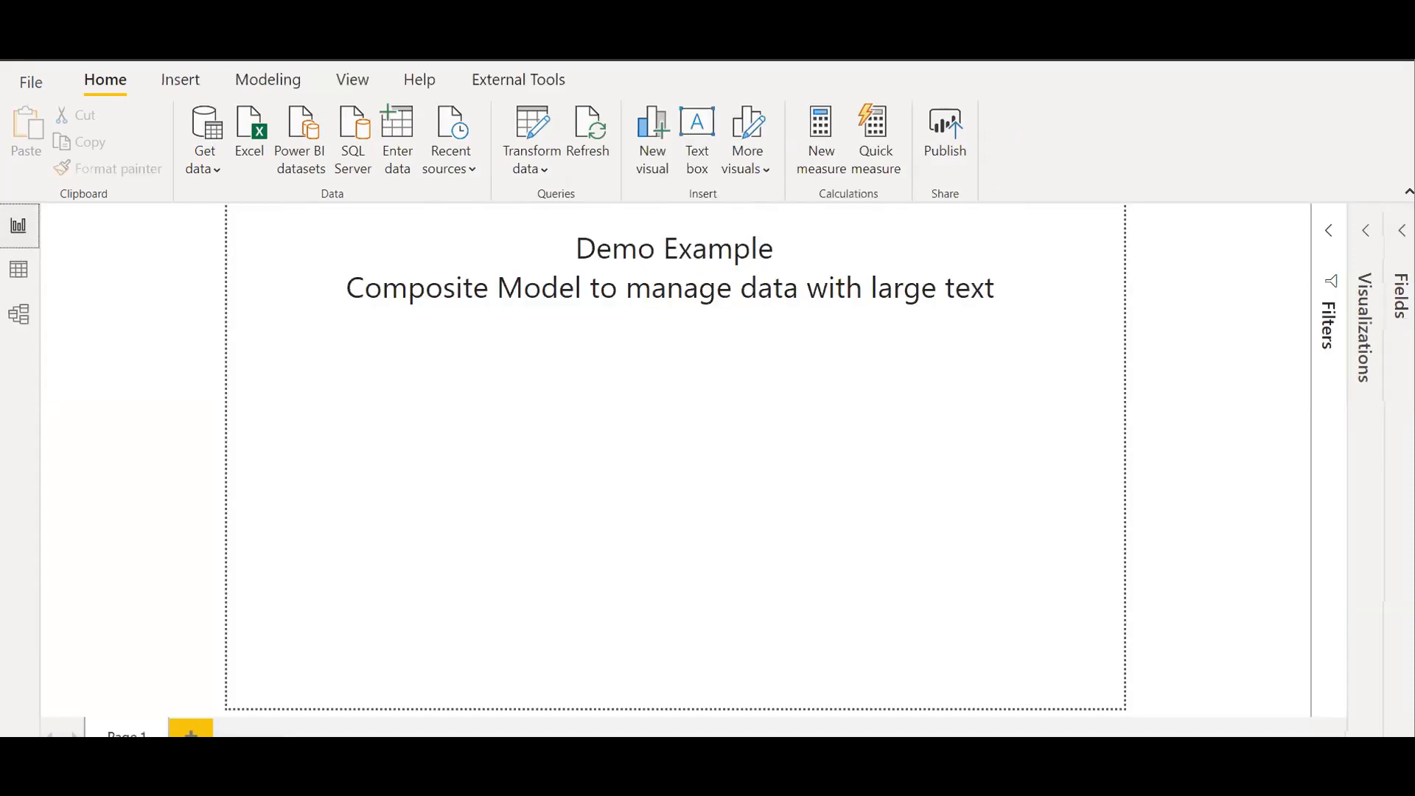
pyautogui.click(1367, 231)
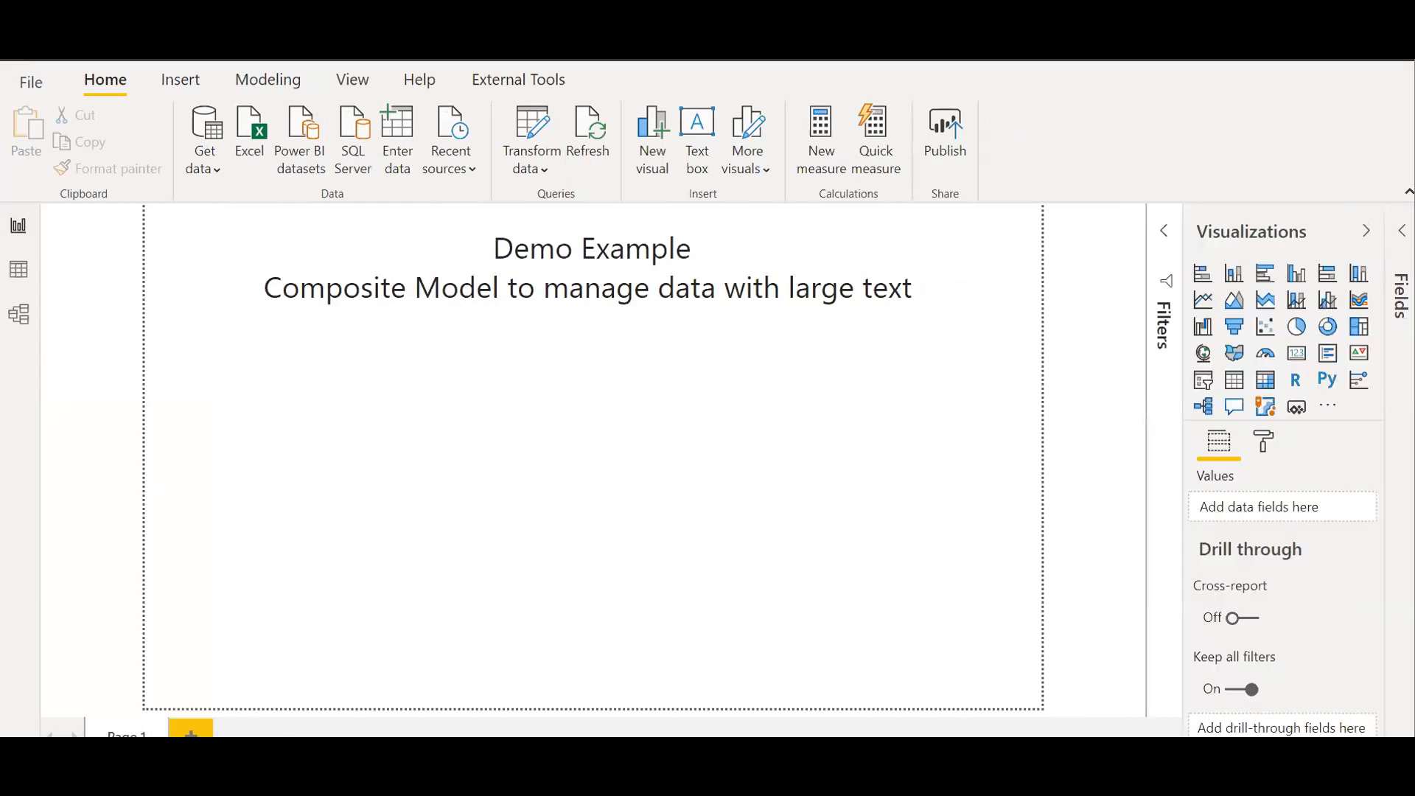
pyautogui.click(1402, 231)
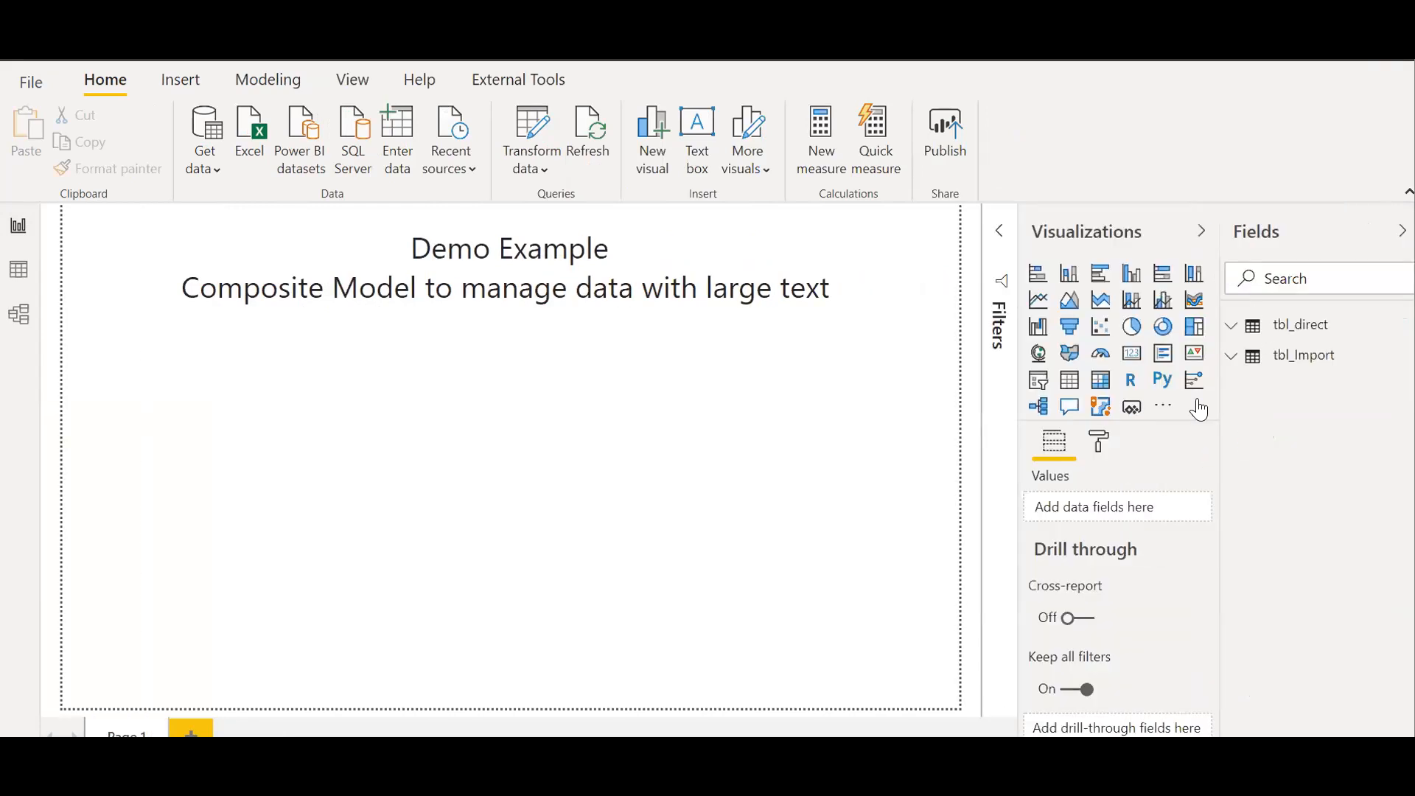
pyautogui.click(1103, 388)
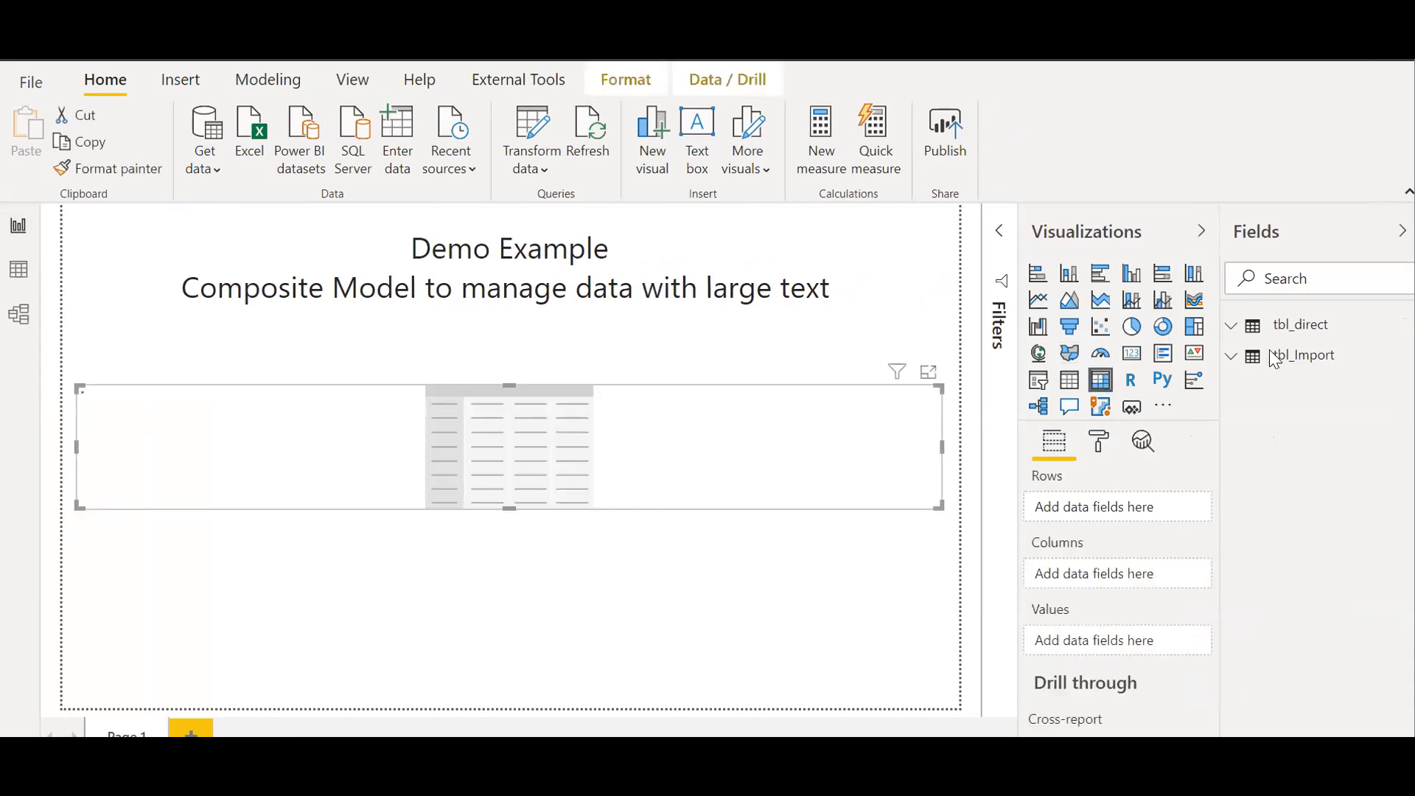
# Fill the matrix from tbl_Import with Order_ID as rows and Total as values
pyautogui.click(1231, 327)
pyautogui.click(1231, 326)
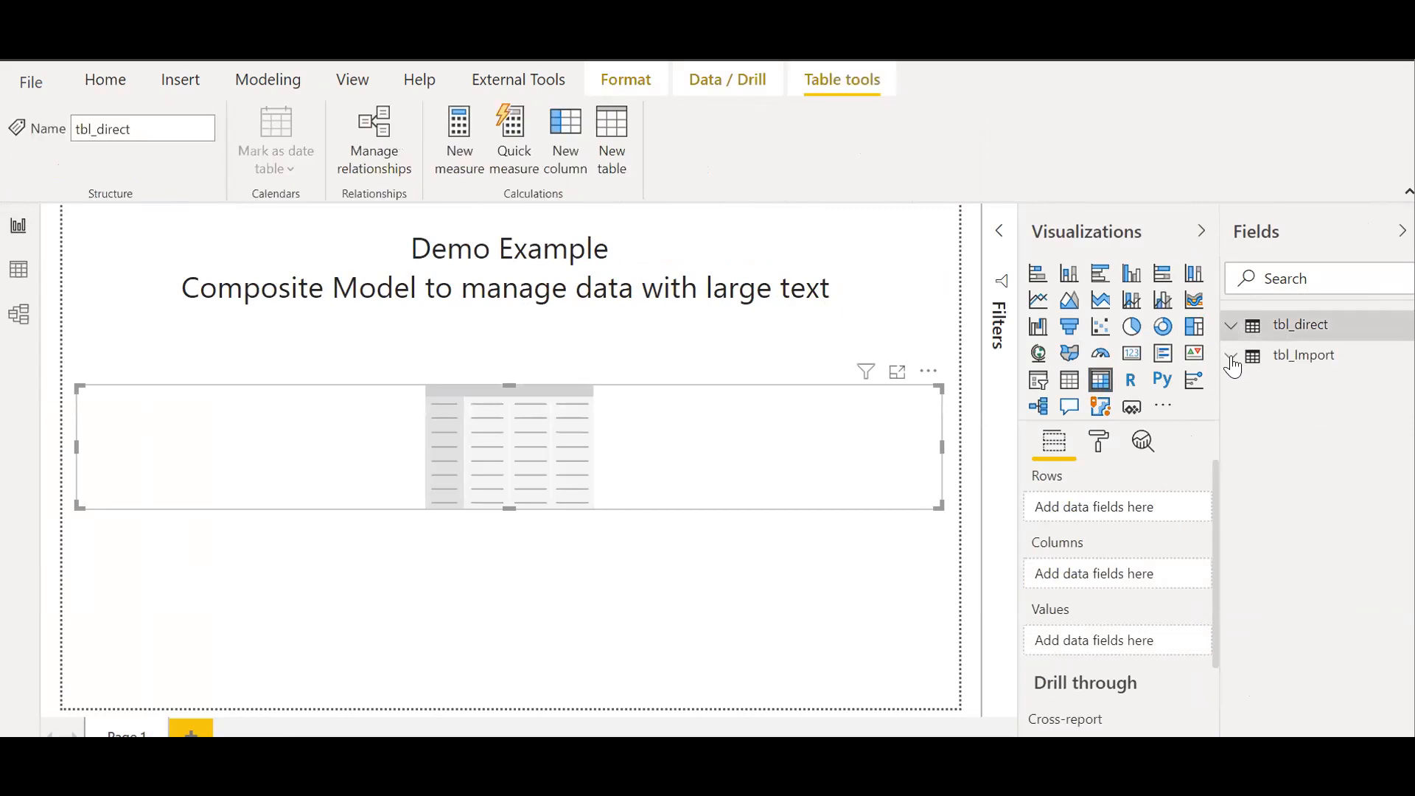
pyautogui.click(1231, 357)
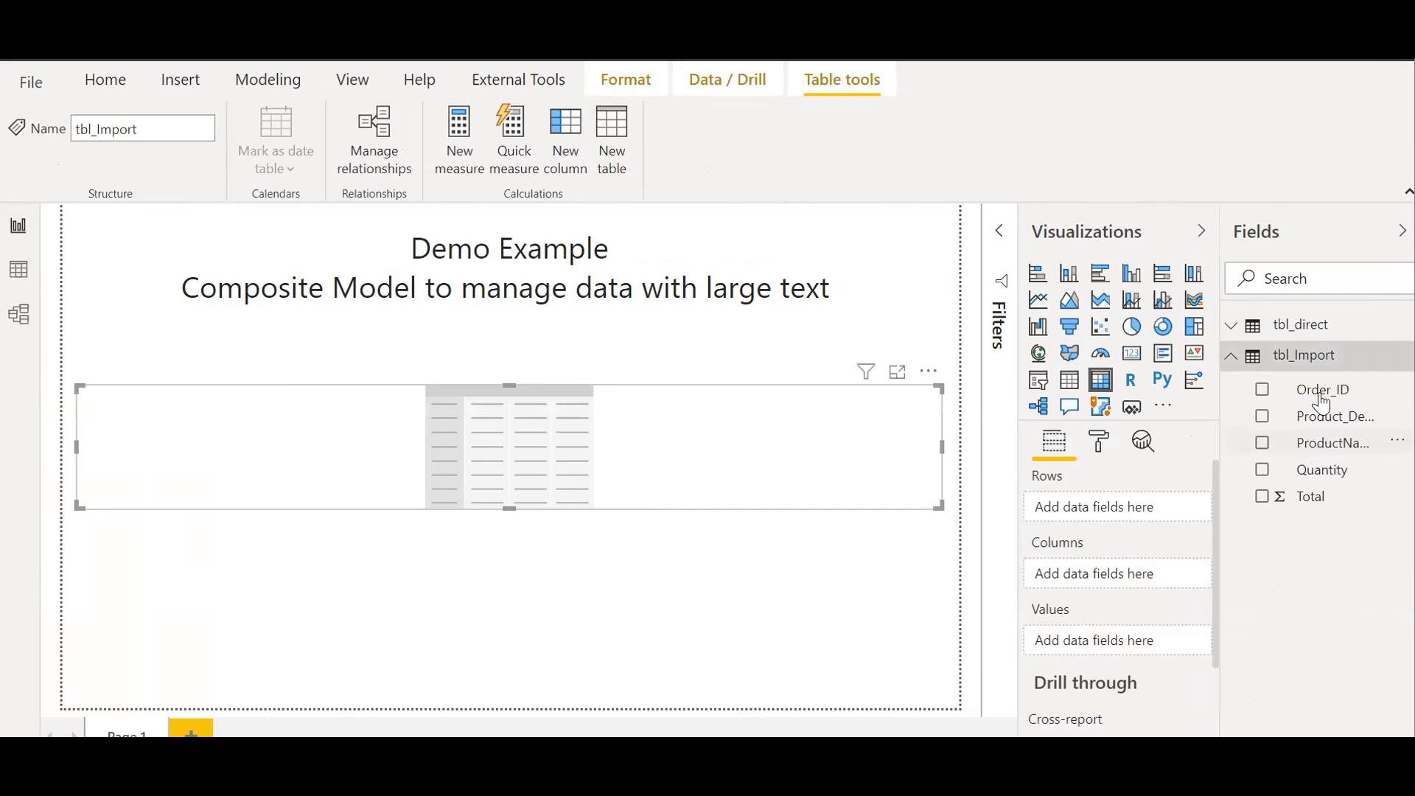
pyautogui.moveTo(1322, 402); pyautogui.dragTo(1059, 516)
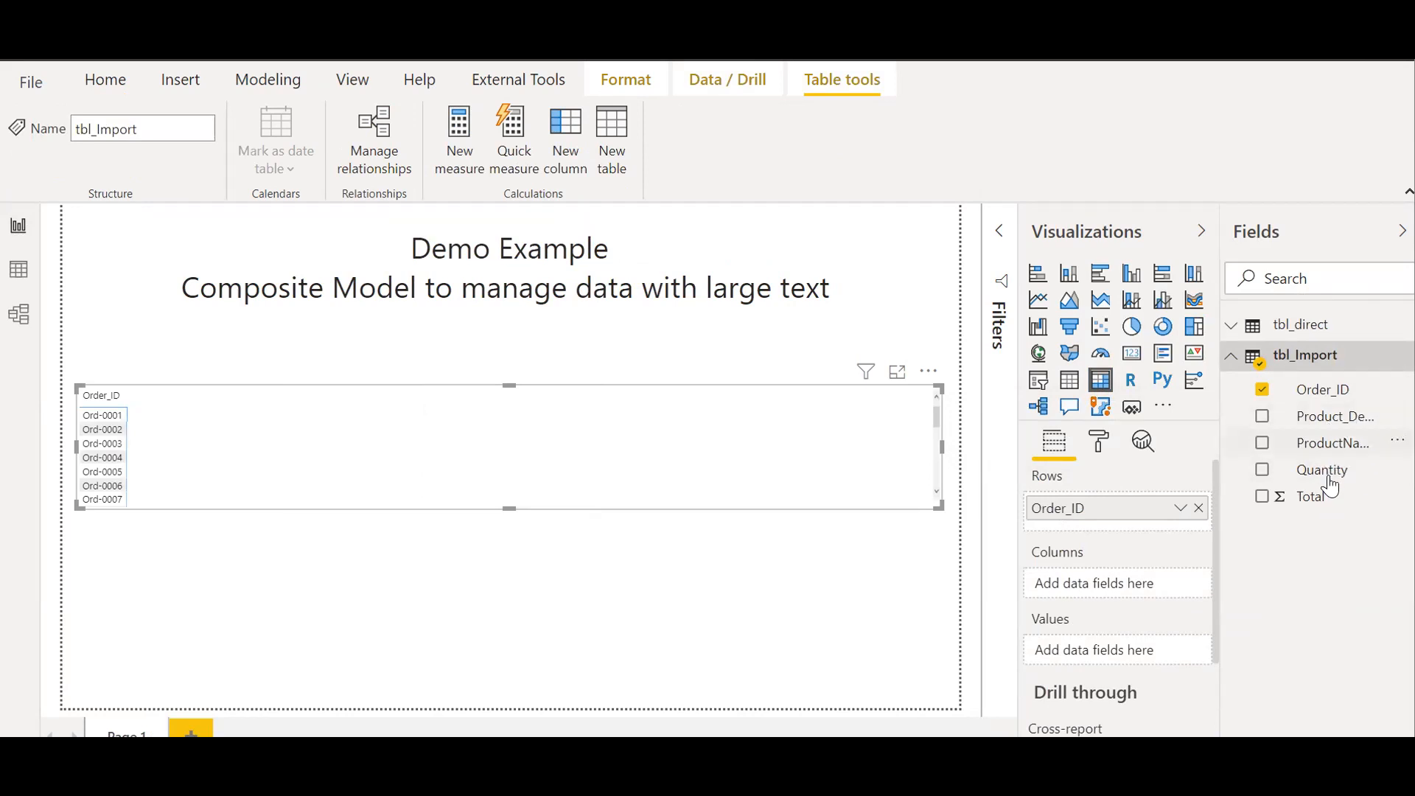
pyautogui.moveTo(1324, 506); pyautogui.dragTo(1122, 655)
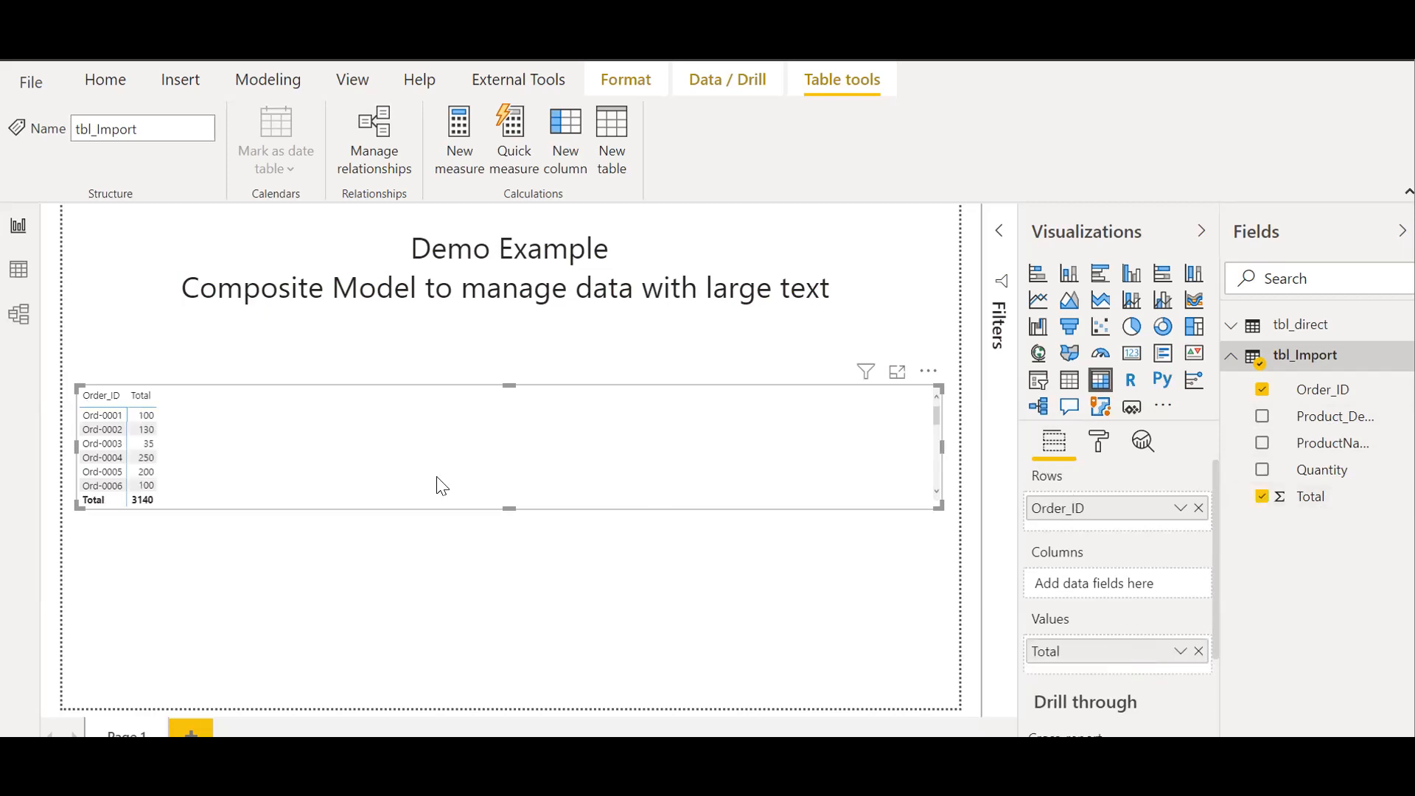
# Resize the matrix to fit its two columns closely and extend it downward to show more orders
pyautogui.moveTo(224, 488); pyautogui.dragTo(244, 483)
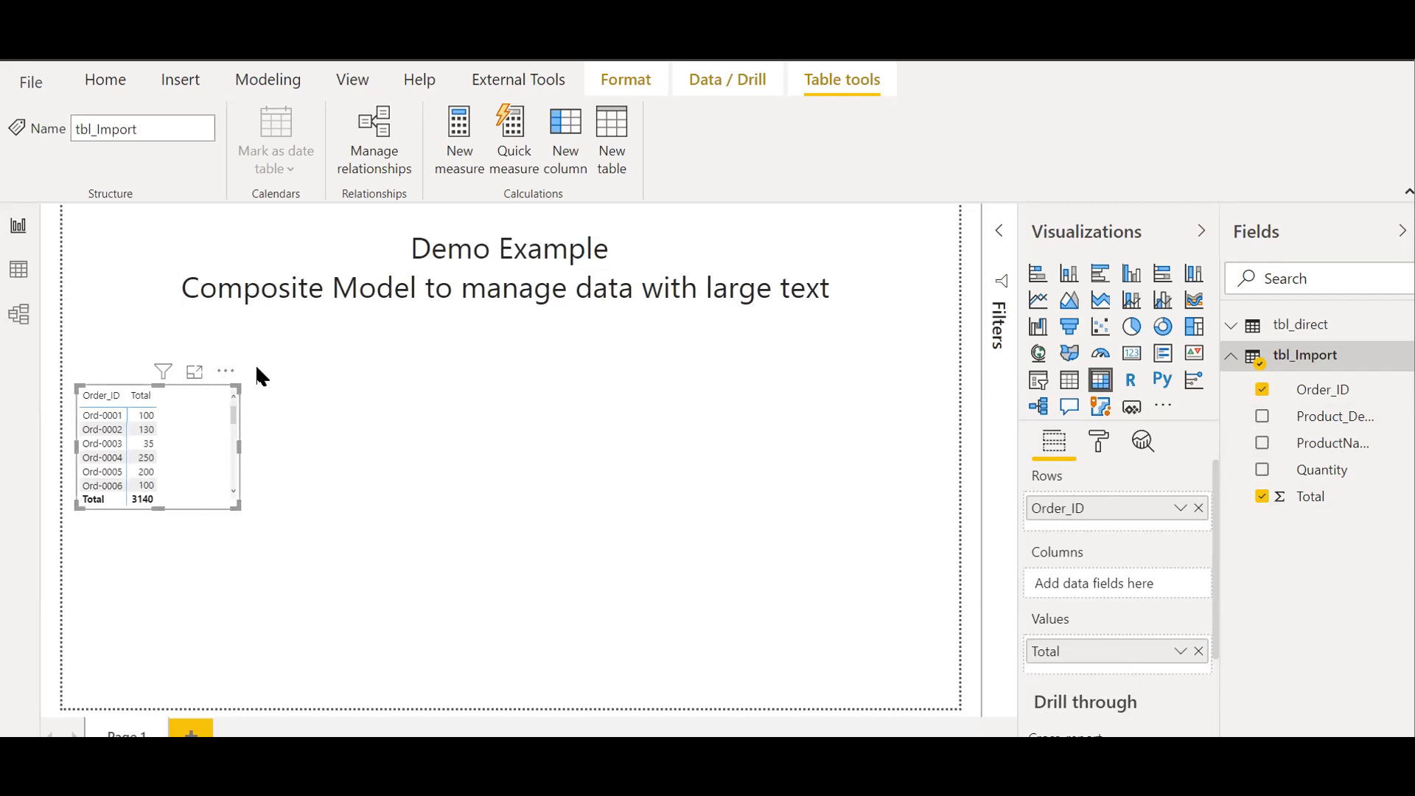
pyautogui.moveTo(155, 508); pyautogui.dragTo(169, 600)
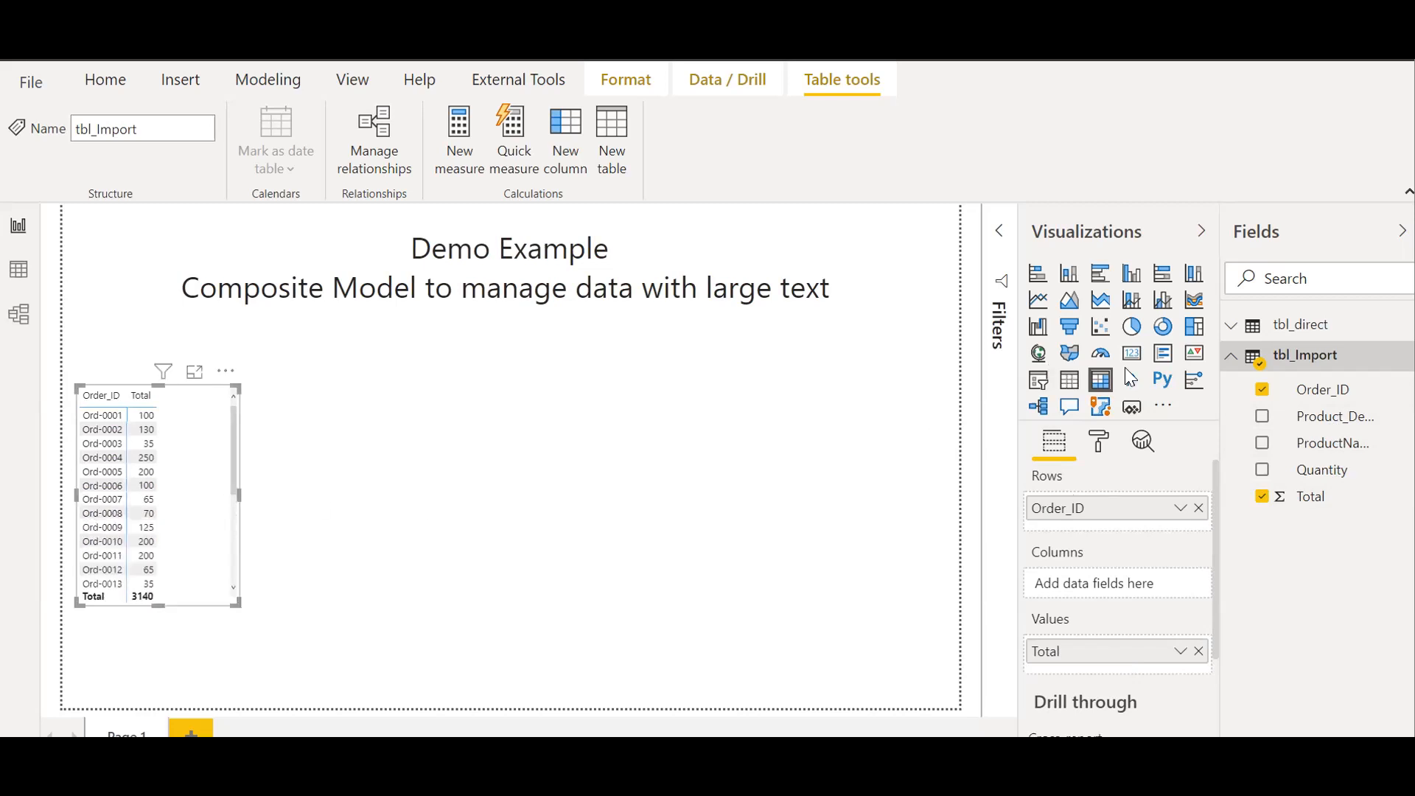
pyautogui.click(1230, 358)
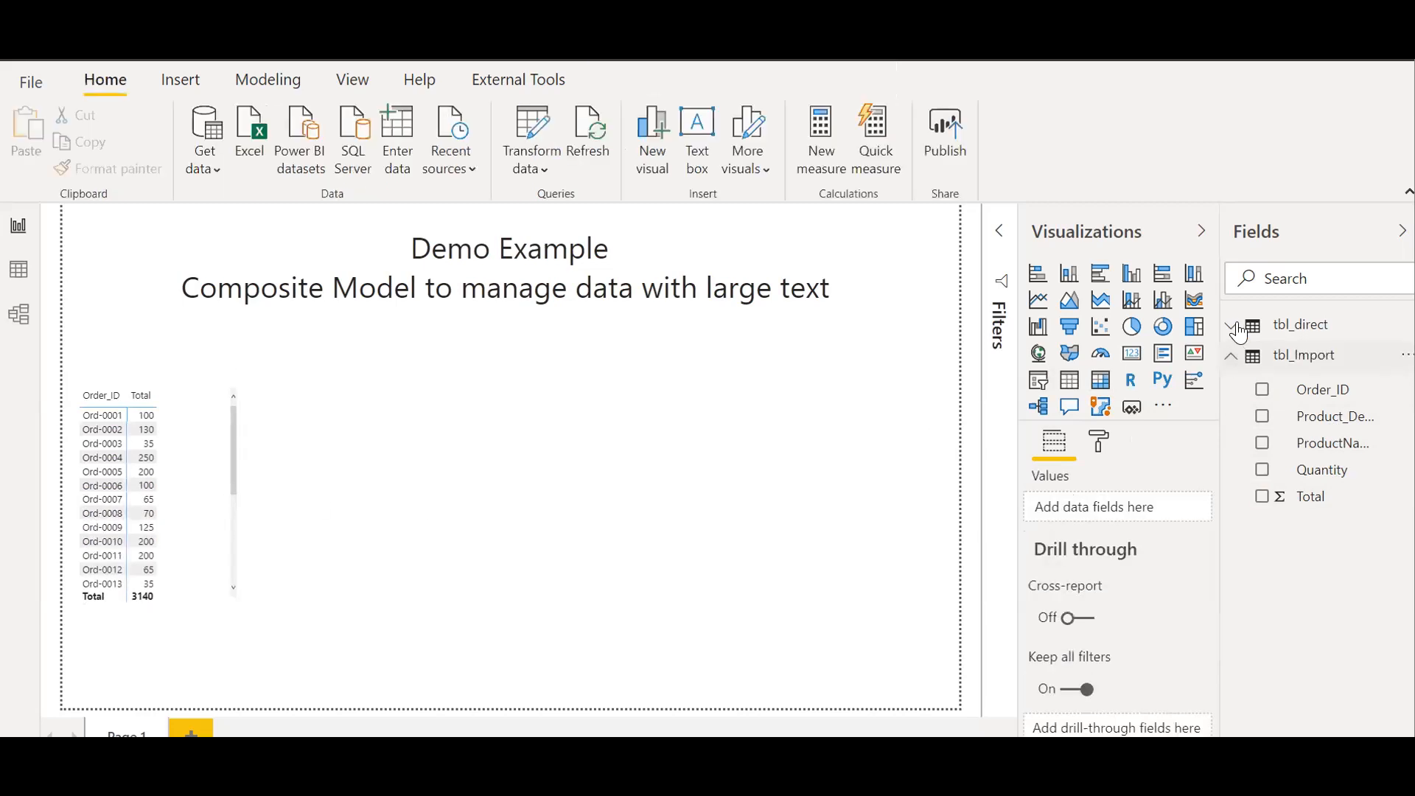
# Add an empty card visual on the right half of the report page and move the matrix closer to it
pyautogui.click(1318, 325)
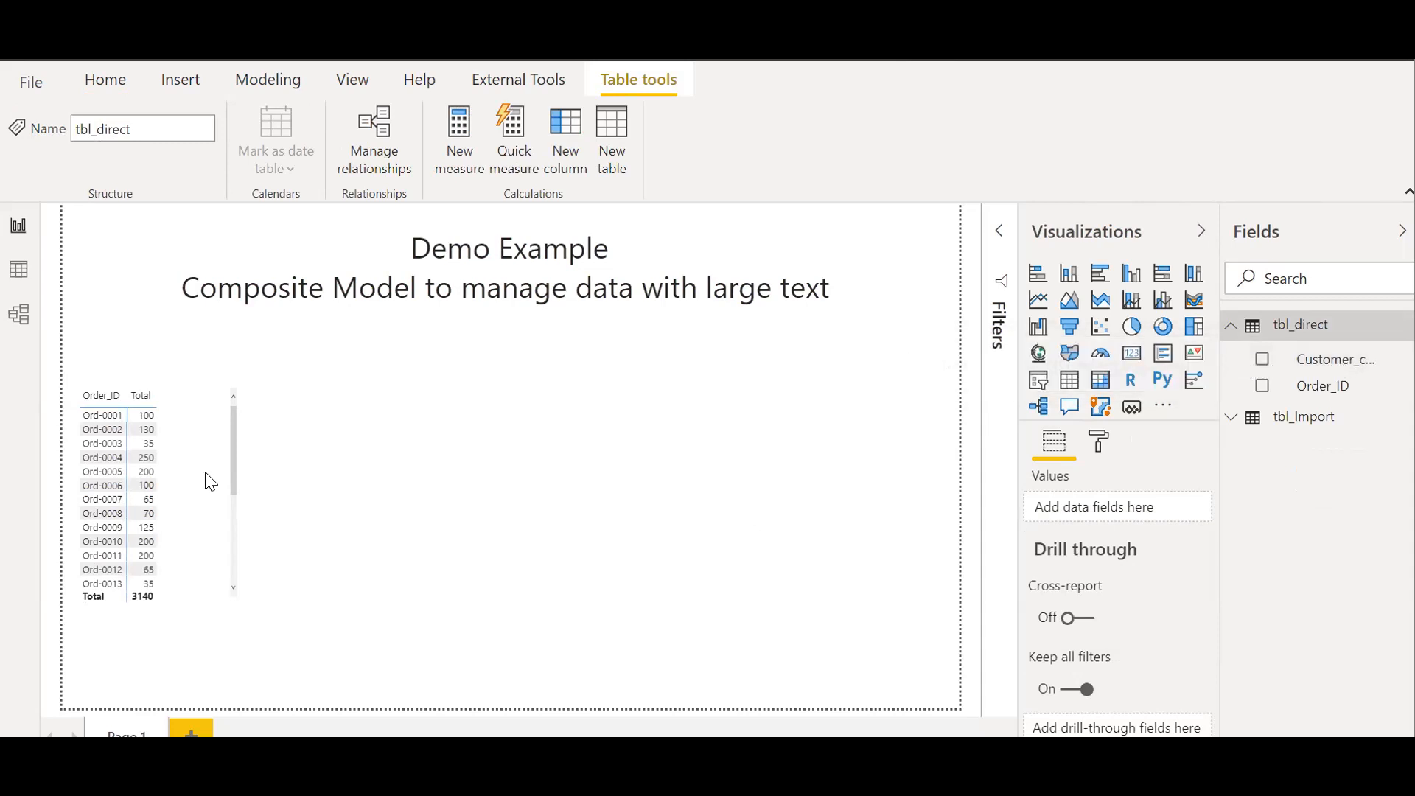
pyautogui.click(1135, 359)
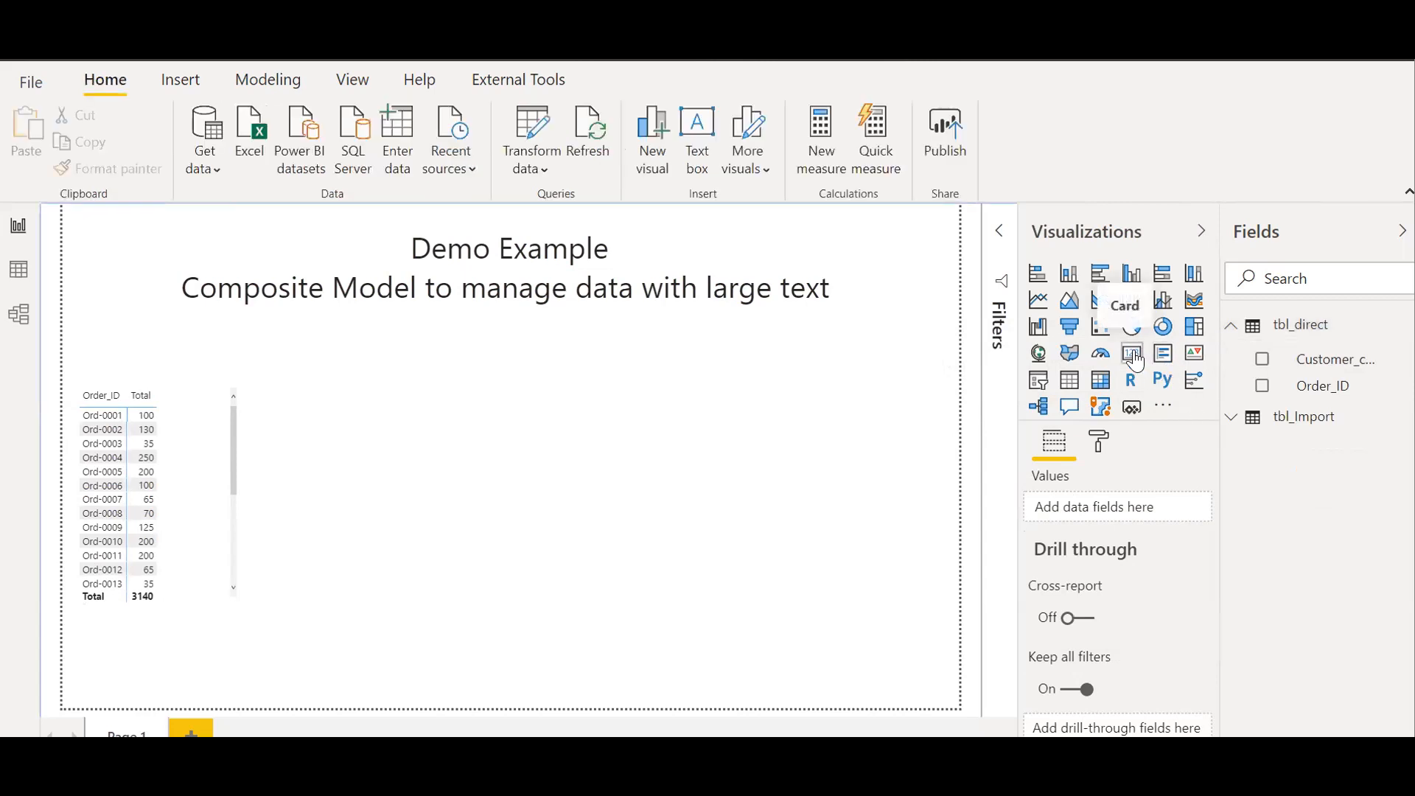
pyautogui.moveTo(1135, 359); pyautogui.dragTo(600, 524)
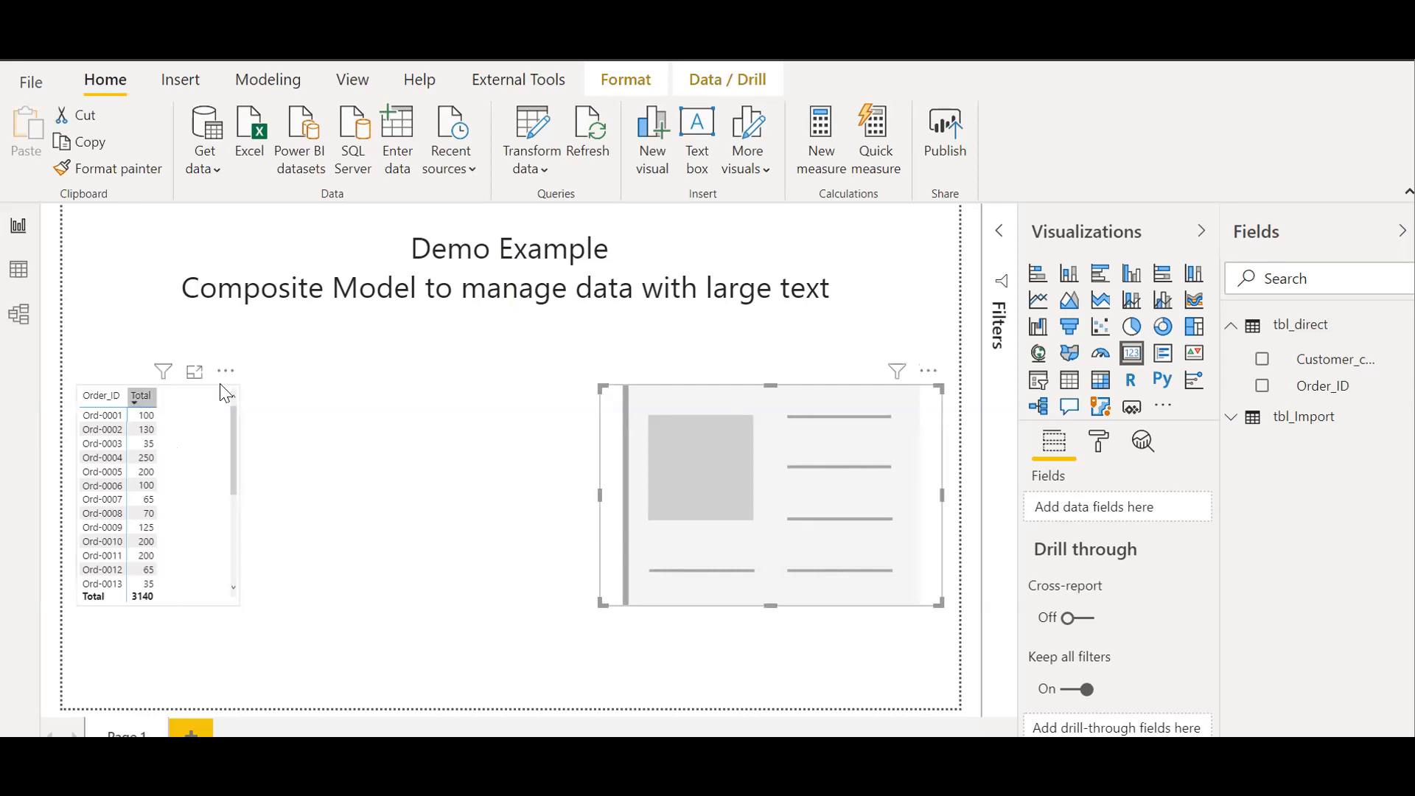
pyautogui.moveTo(222, 374); pyautogui.dragTo(403, 379)
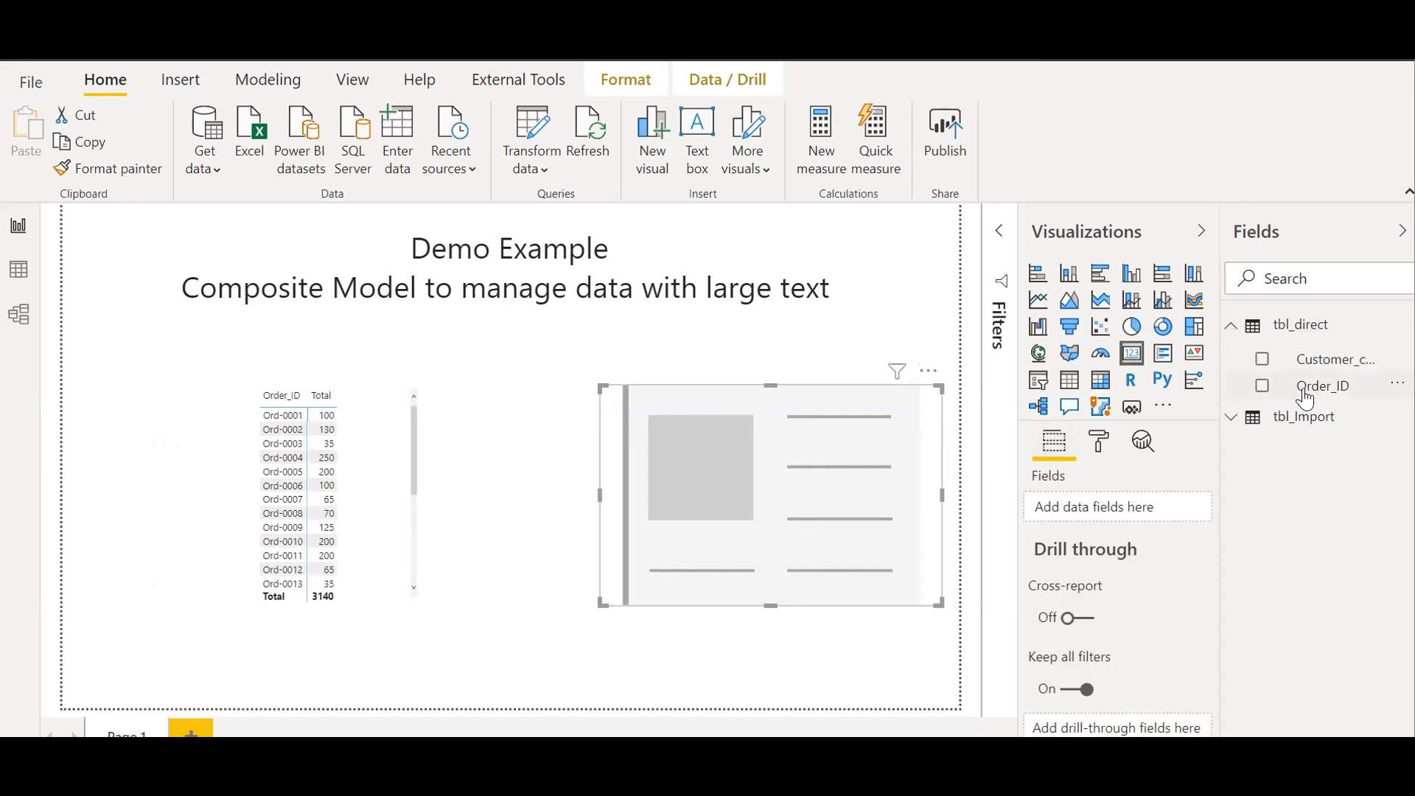
# Display the Customer_comments field of tbl_direct in the card
pyautogui.moveTo(1302, 389); pyautogui.dragTo(1134, 485)
pyautogui.moveTo(1330, 378); pyautogui.dragTo(1340, 361)
pyautogui.moveTo(1336, 369); pyautogui.dragTo(1090, 514)
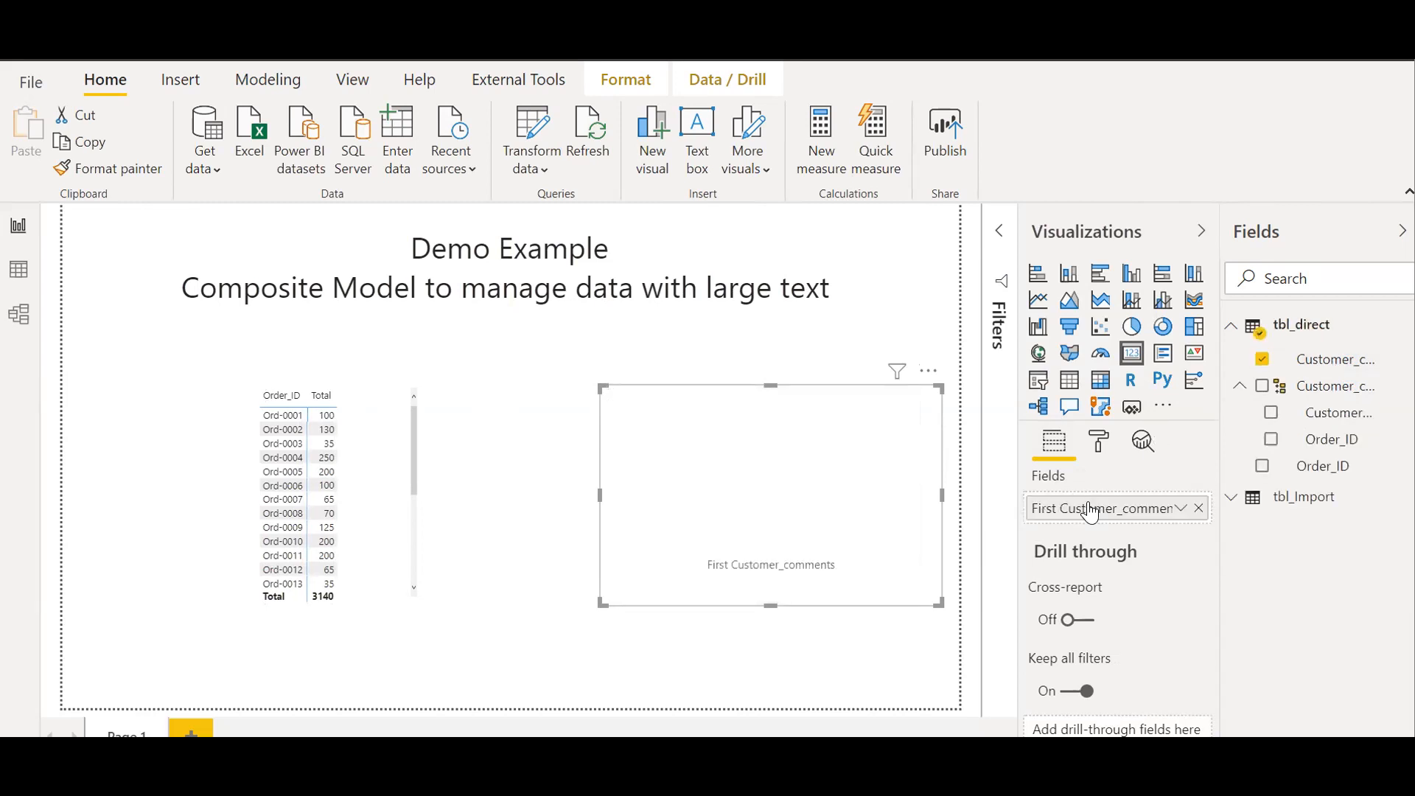
# Reduce the card's data label text size to 24 pt
pyautogui.click(1102, 442)
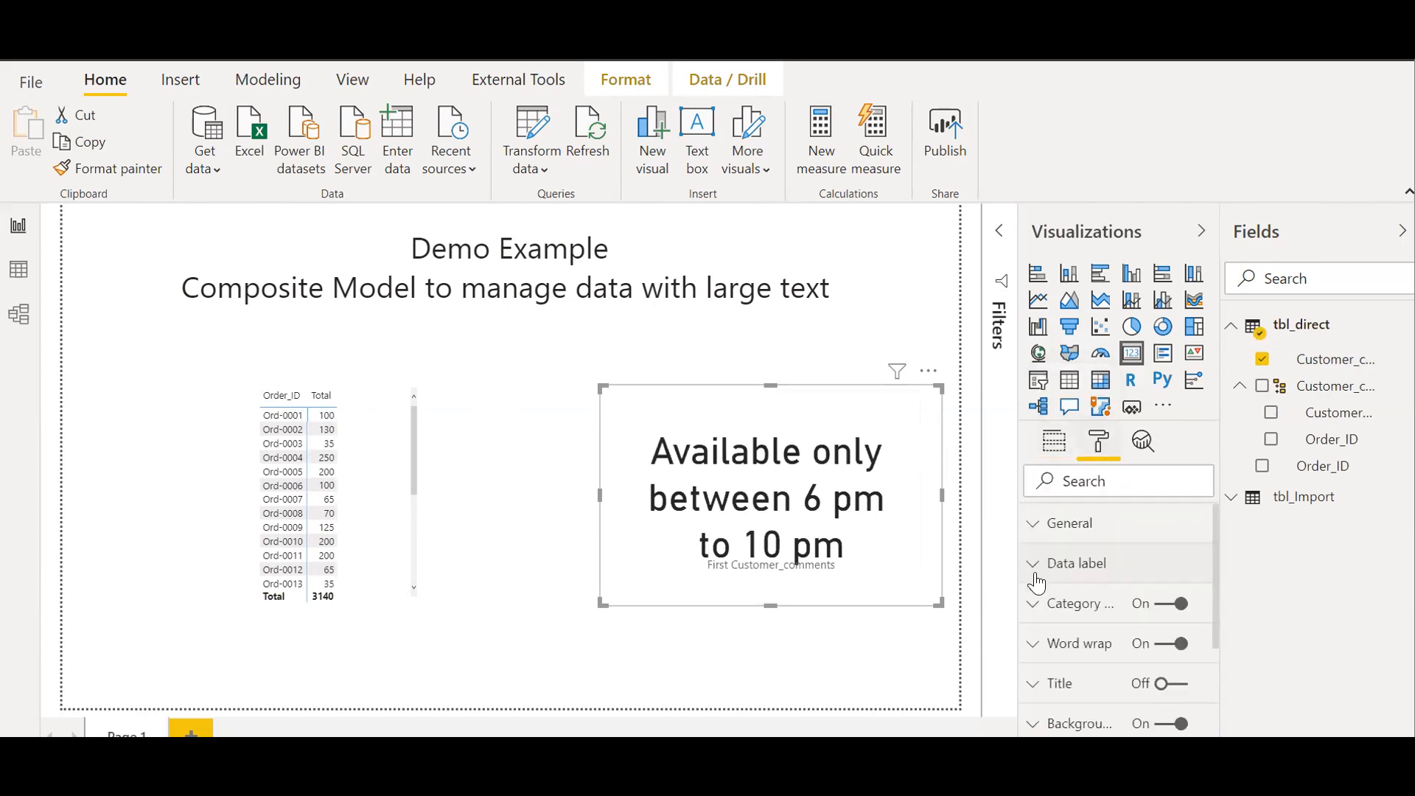
pyautogui.click(1034, 567)
pyautogui.scroll(-1, 1218, 542)
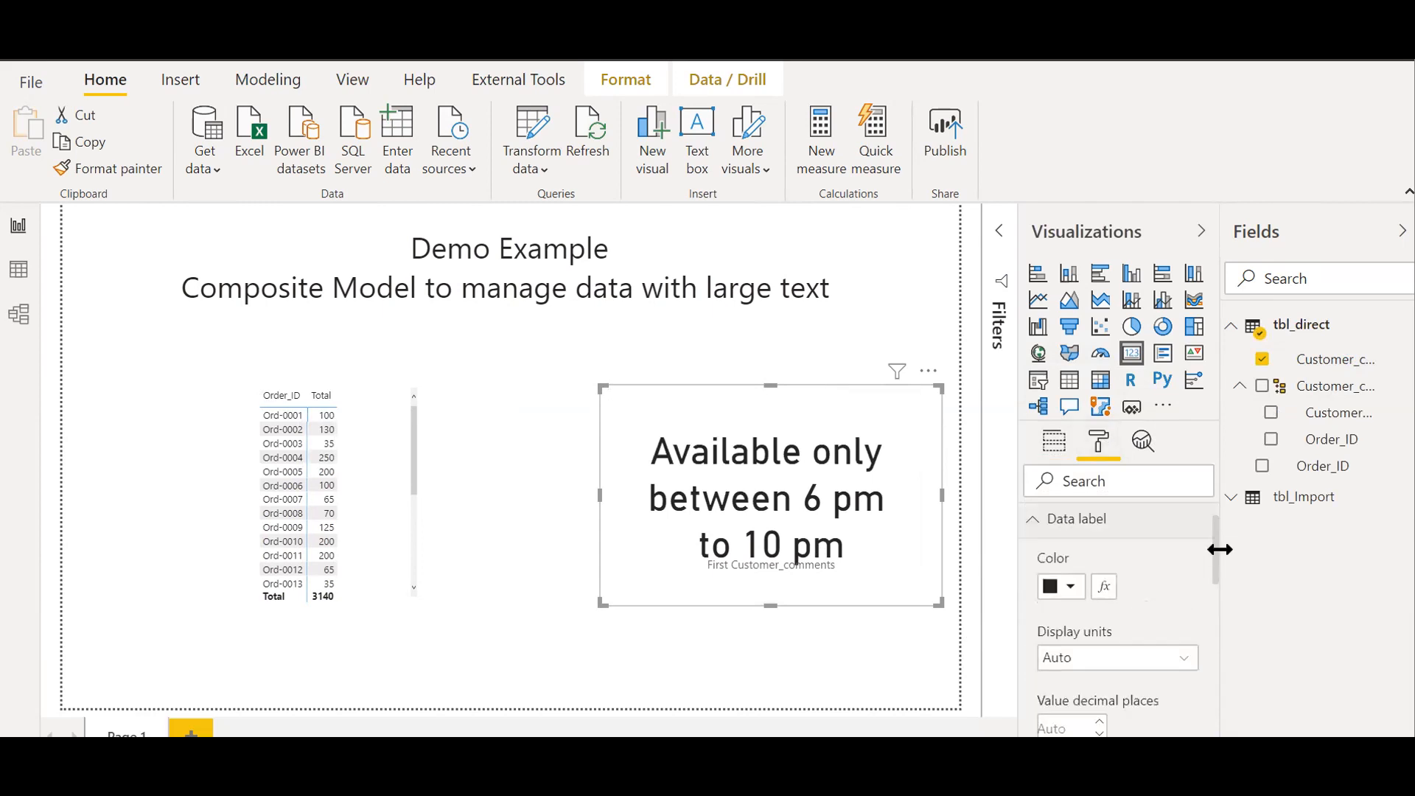
pyautogui.scroll(-3, 1225, 579)
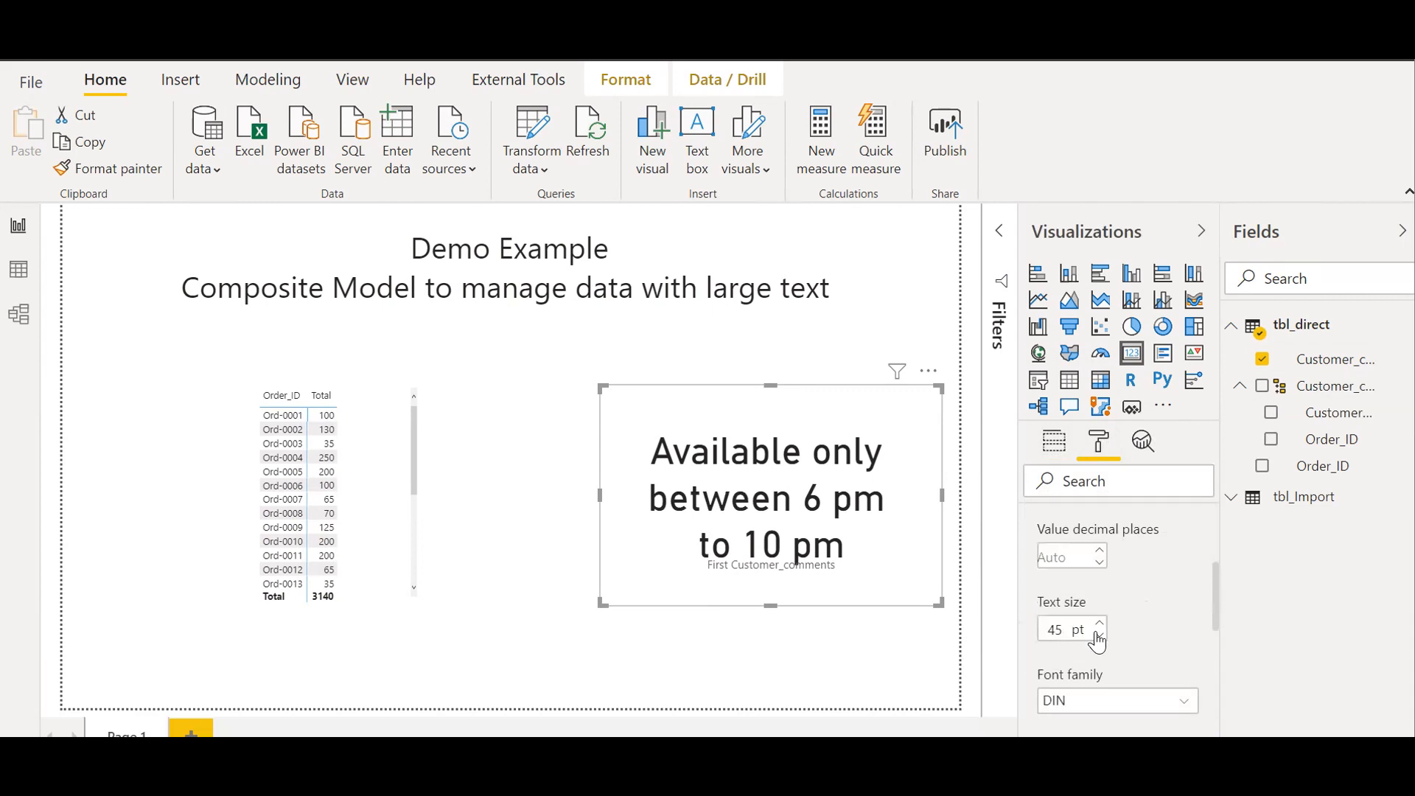
pyautogui.click(1098, 636)
pyautogui.click(1098, 635)
pyautogui.click(1099, 636)
pyautogui.click(1098, 636)
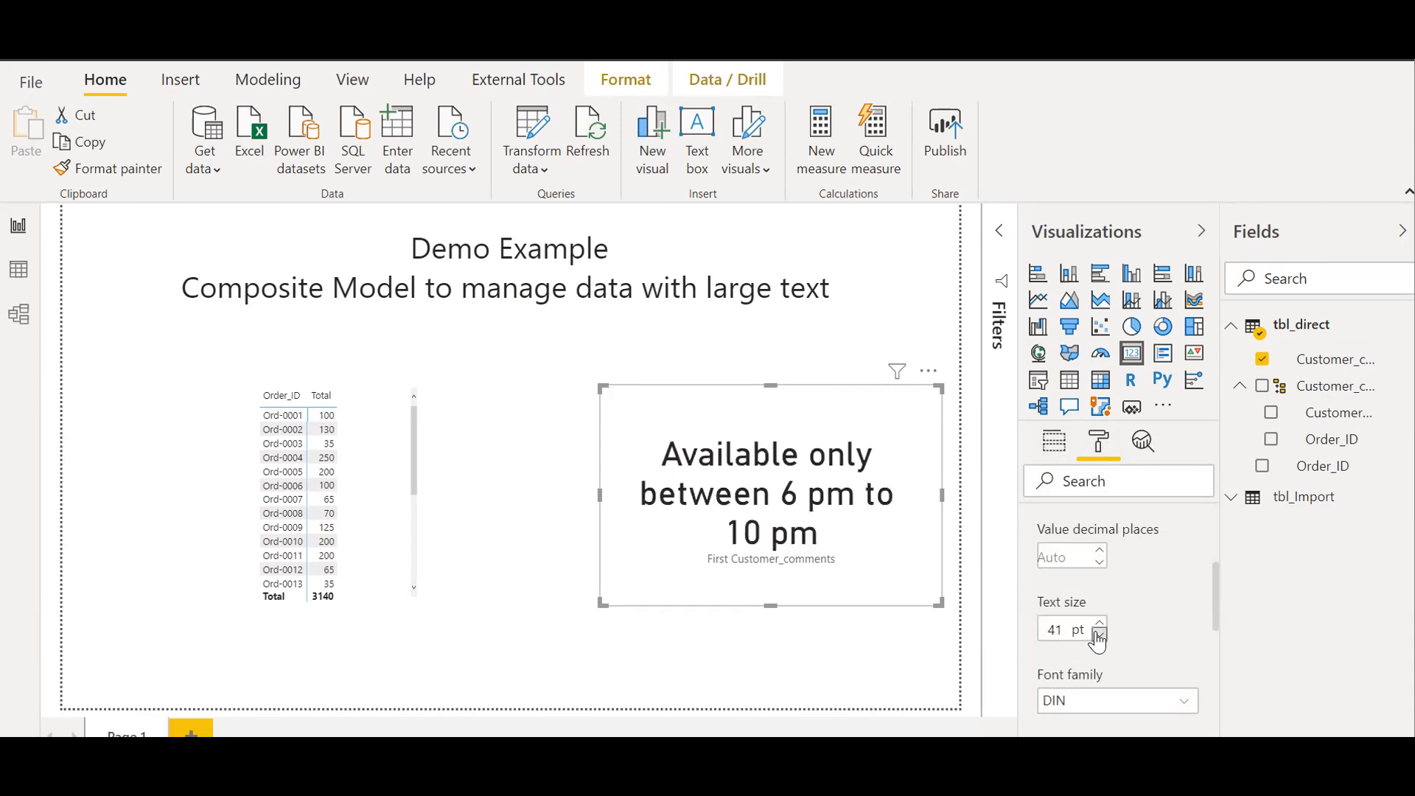
pyautogui.click(1098, 635)
pyautogui.click(1099, 636)
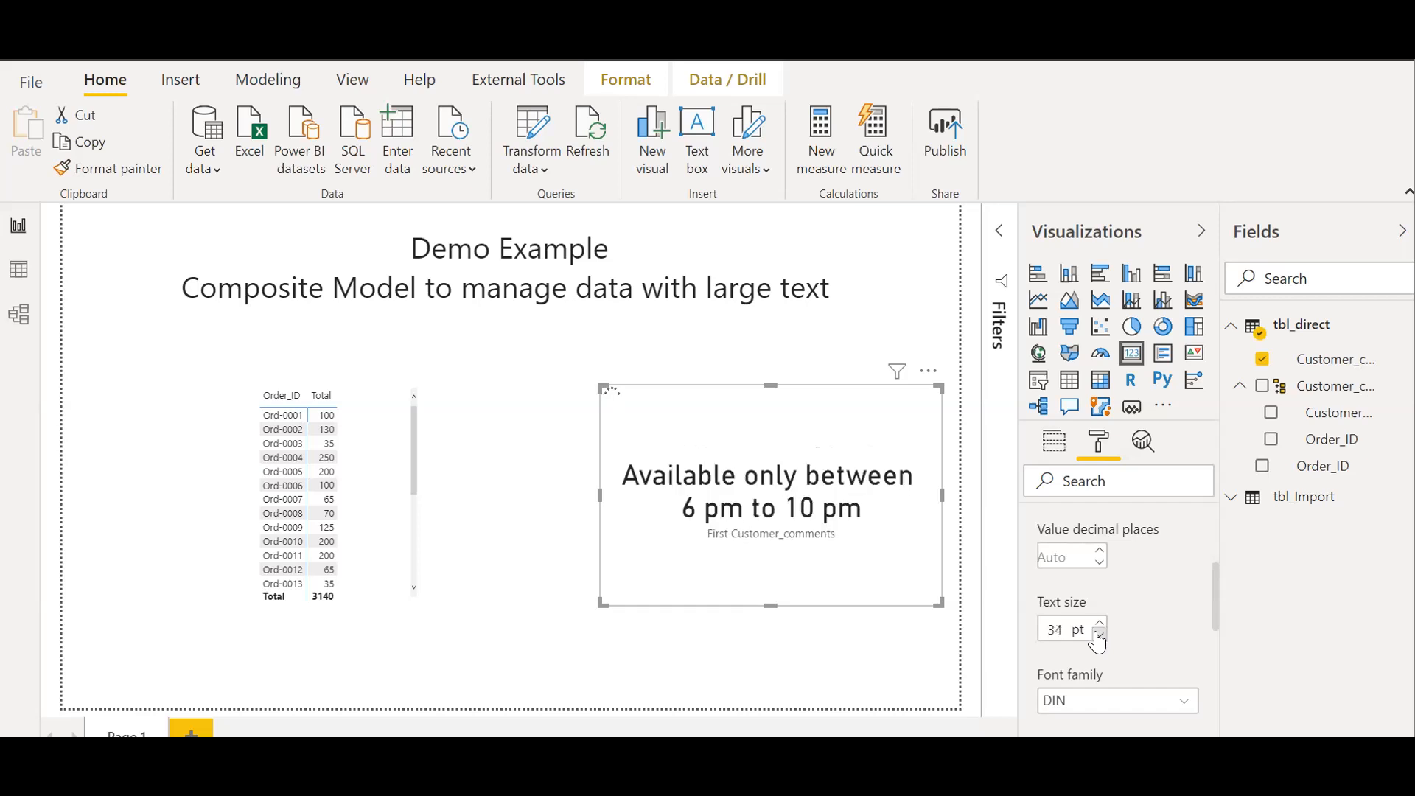
pyautogui.click(1098, 636)
pyautogui.click(1098, 635)
pyautogui.click(1098, 636)
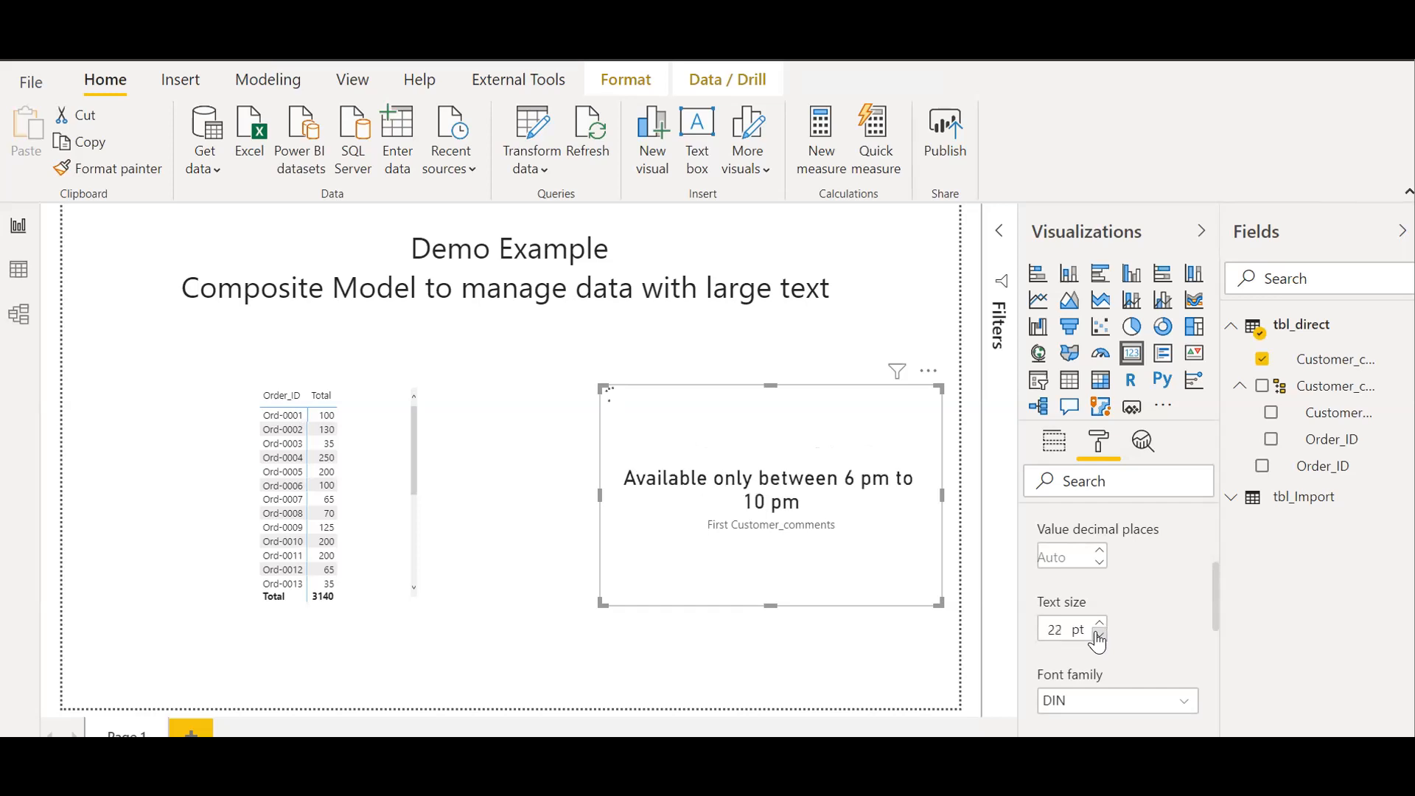
pyautogui.click(1098, 636)
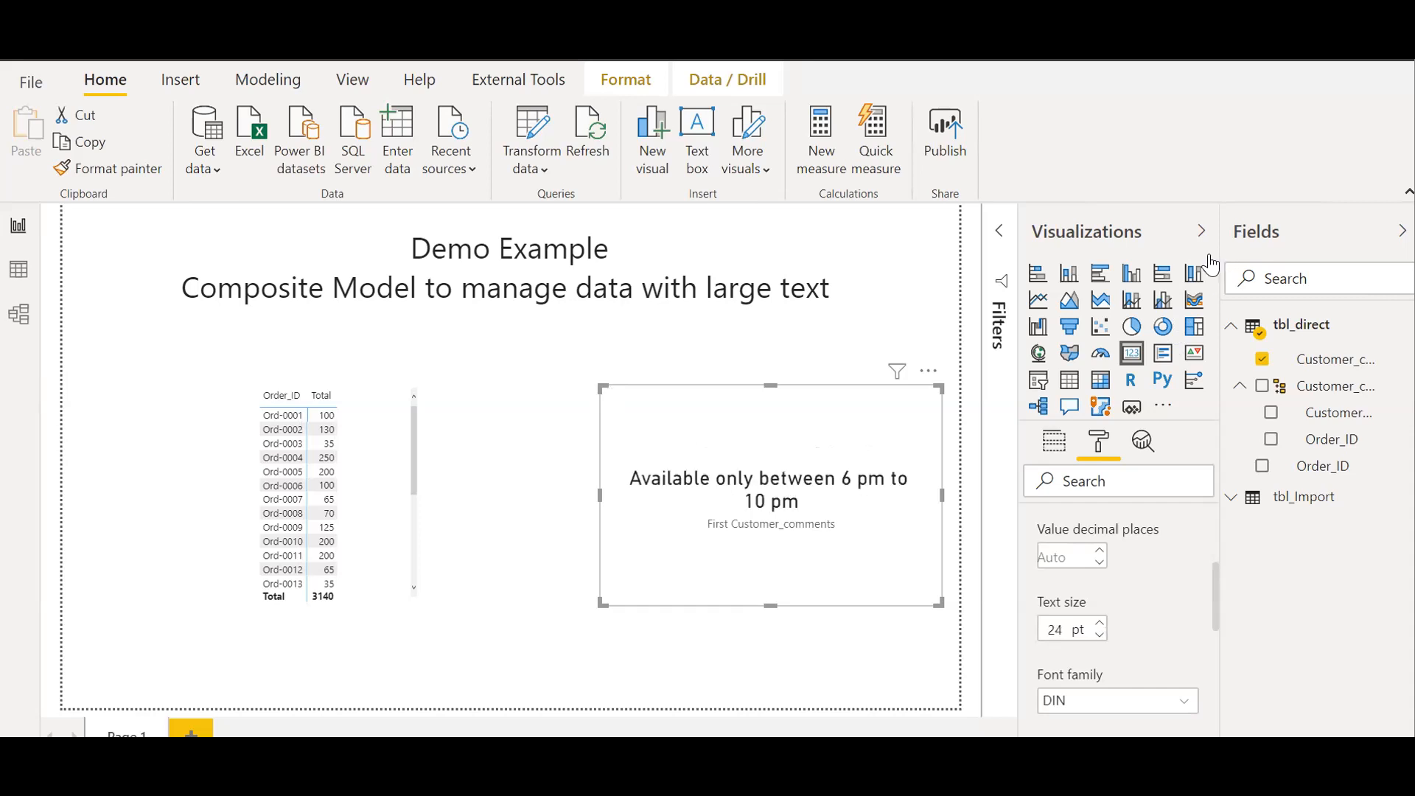
# Turn off the card's category label
pyautogui.click(1054, 440)
pyautogui.click(1102, 442)
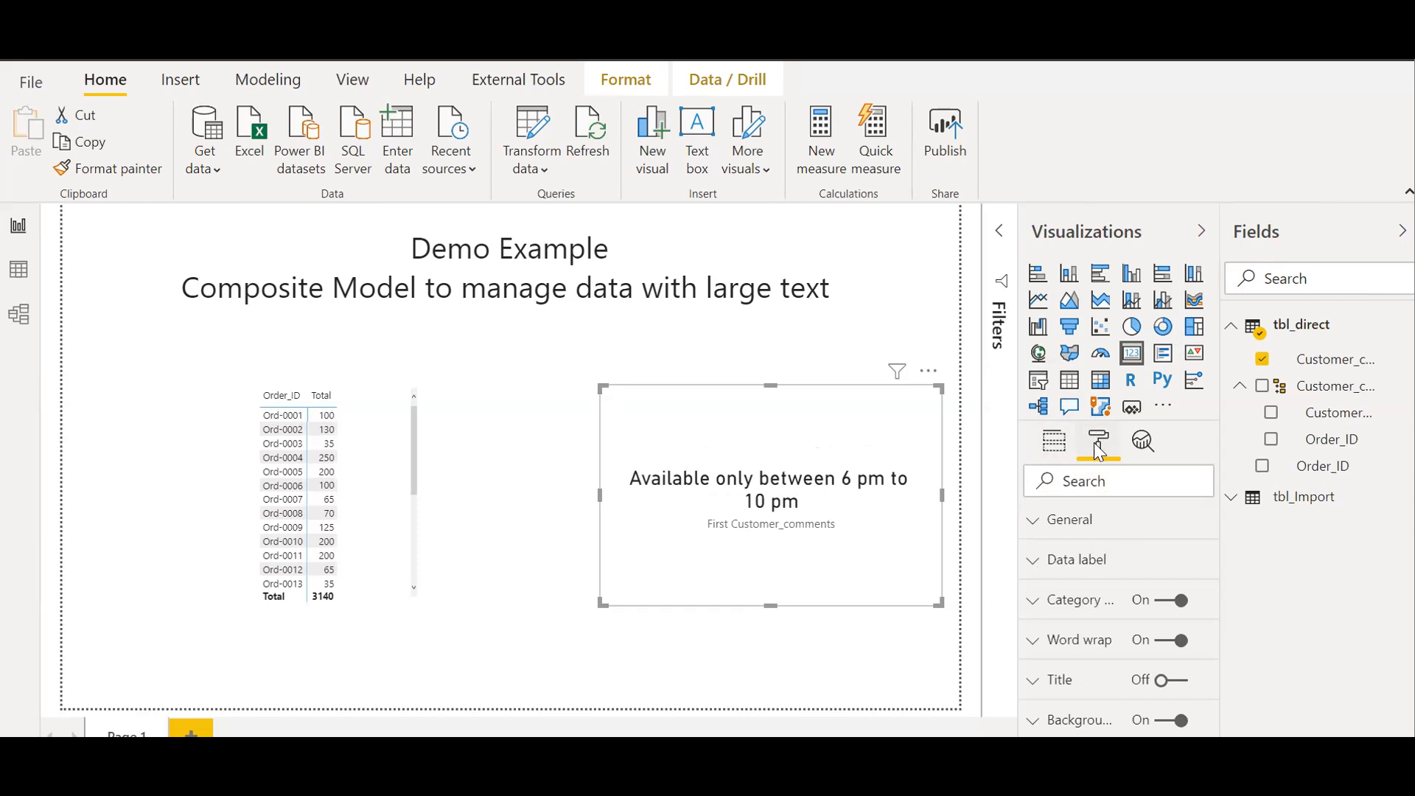
pyautogui.click(1165, 606)
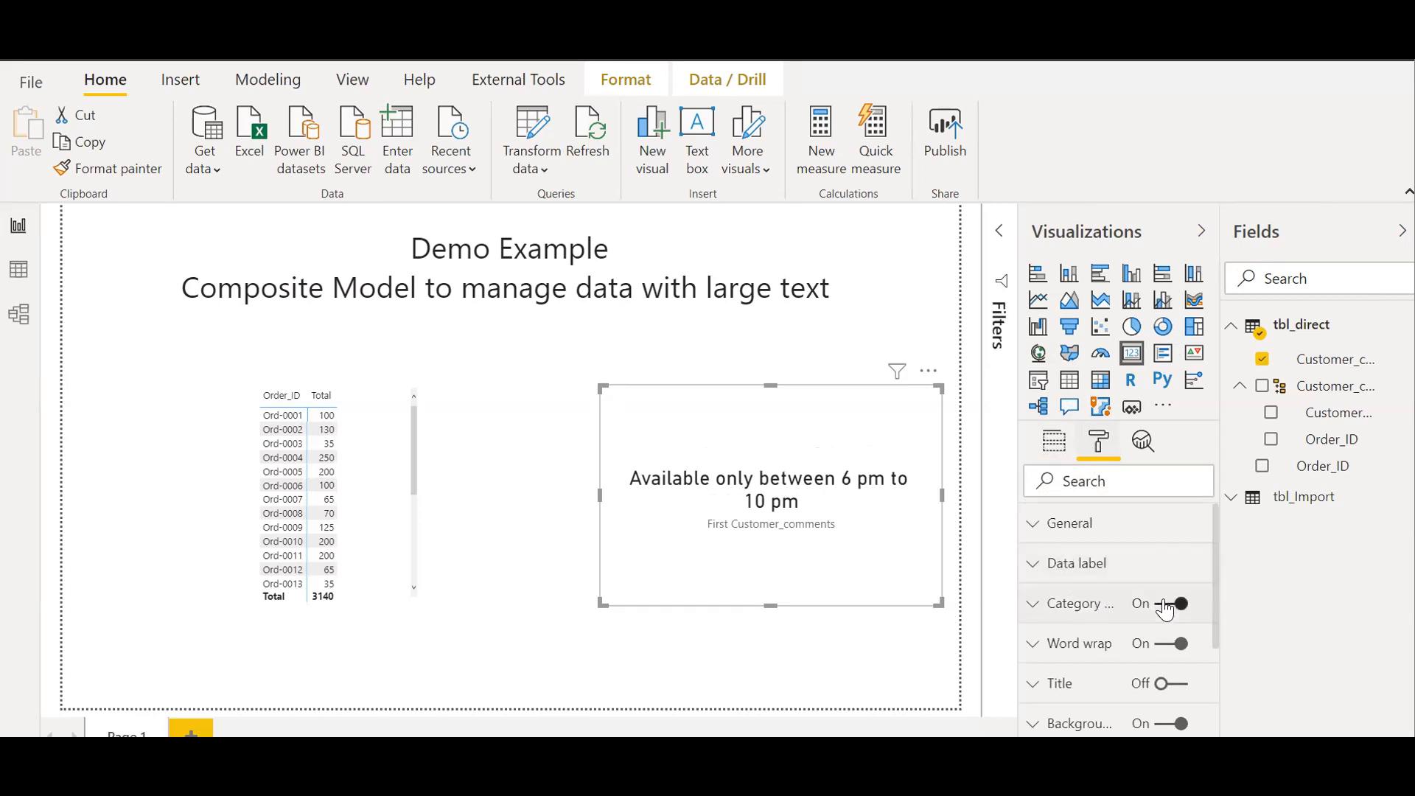
# Collapse the side panes and select order Ord-0002 in the matrix to check its customer comment in the card
pyautogui.click(1201, 231)
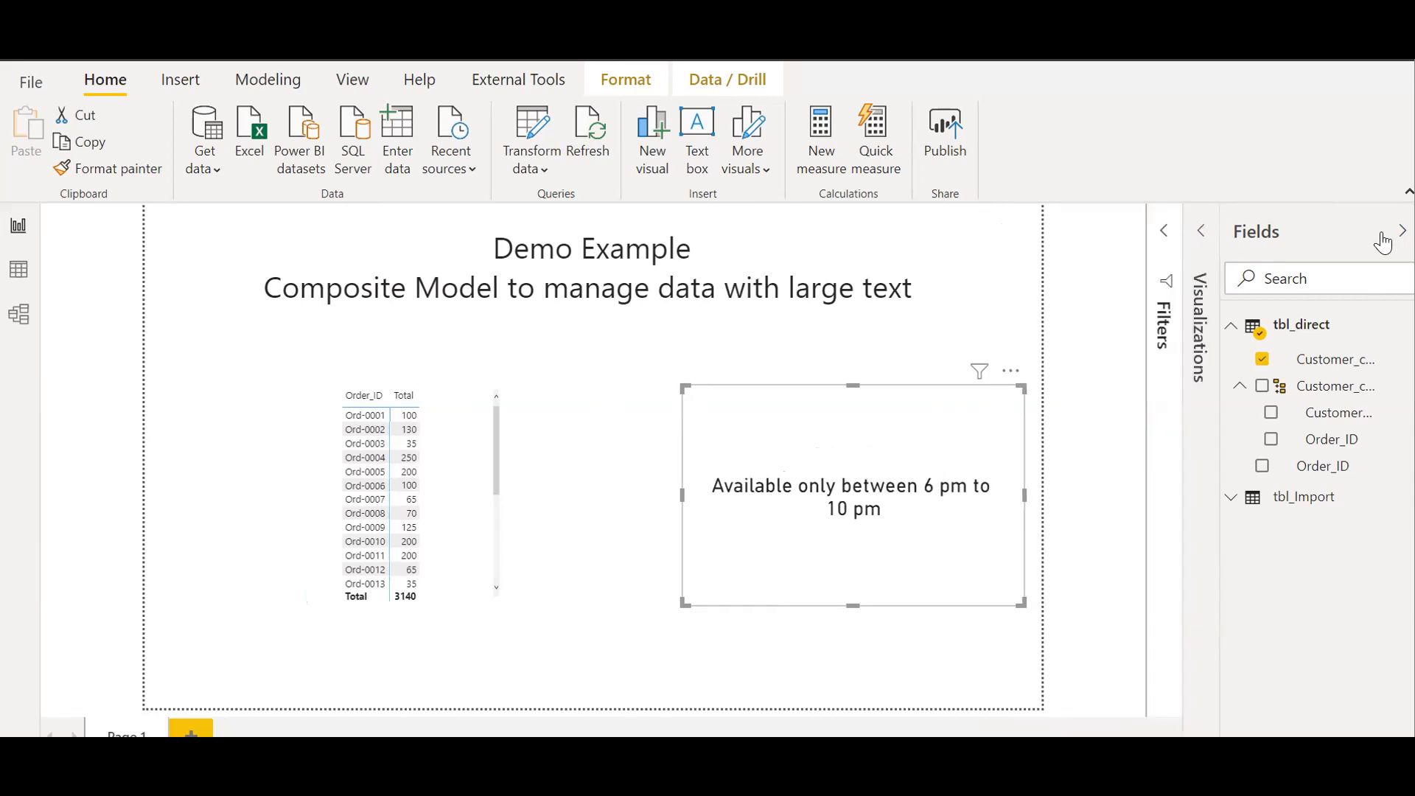
pyautogui.click(1402, 231)
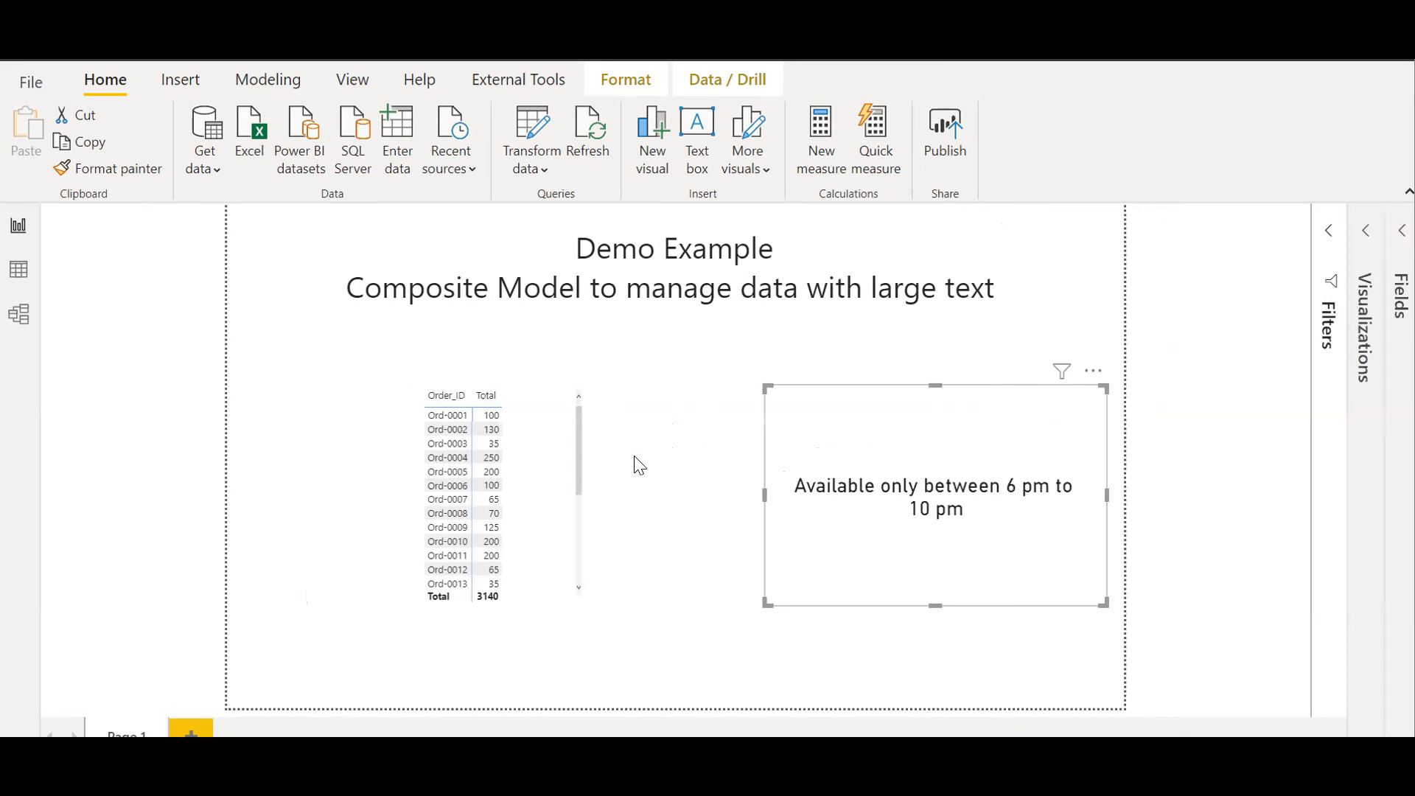
pyautogui.click(439, 432)
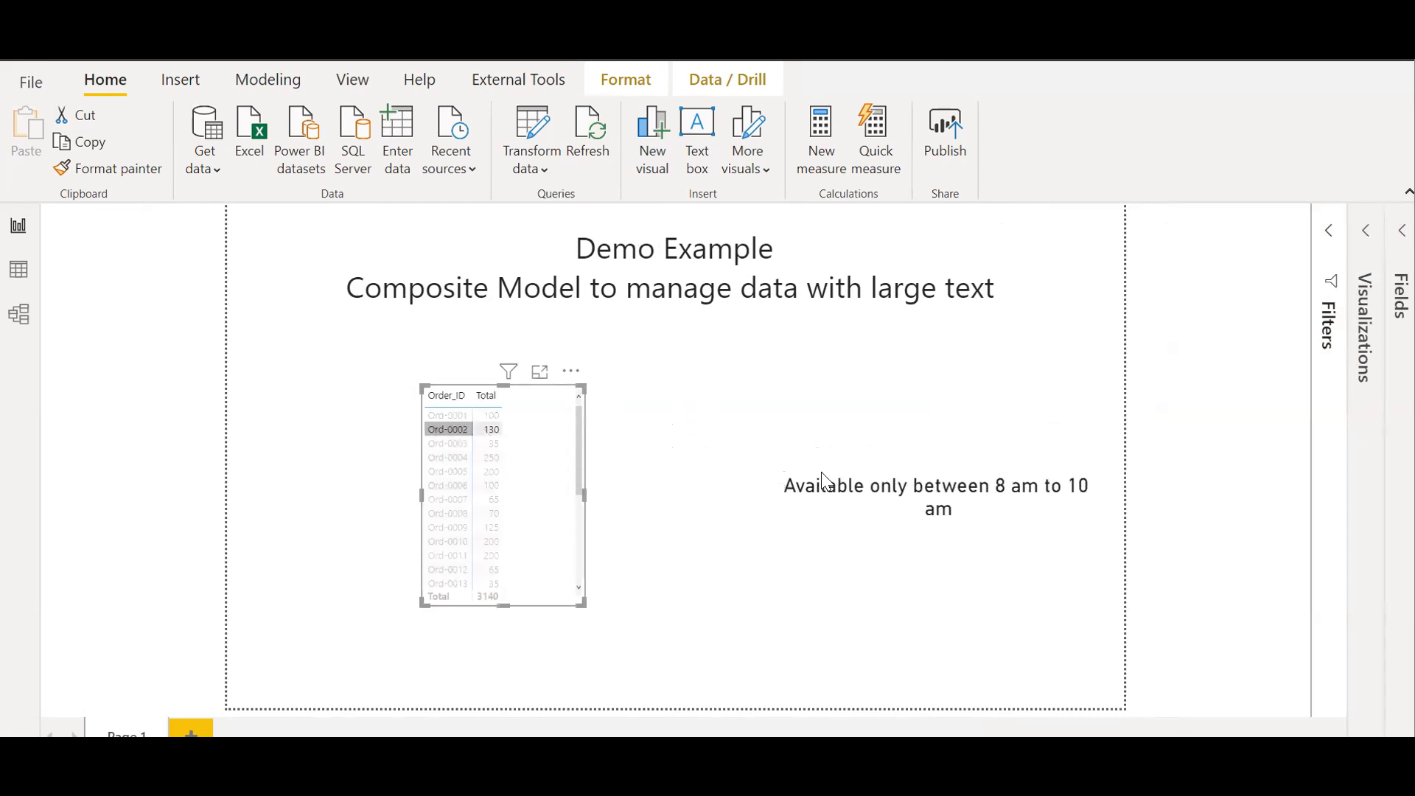